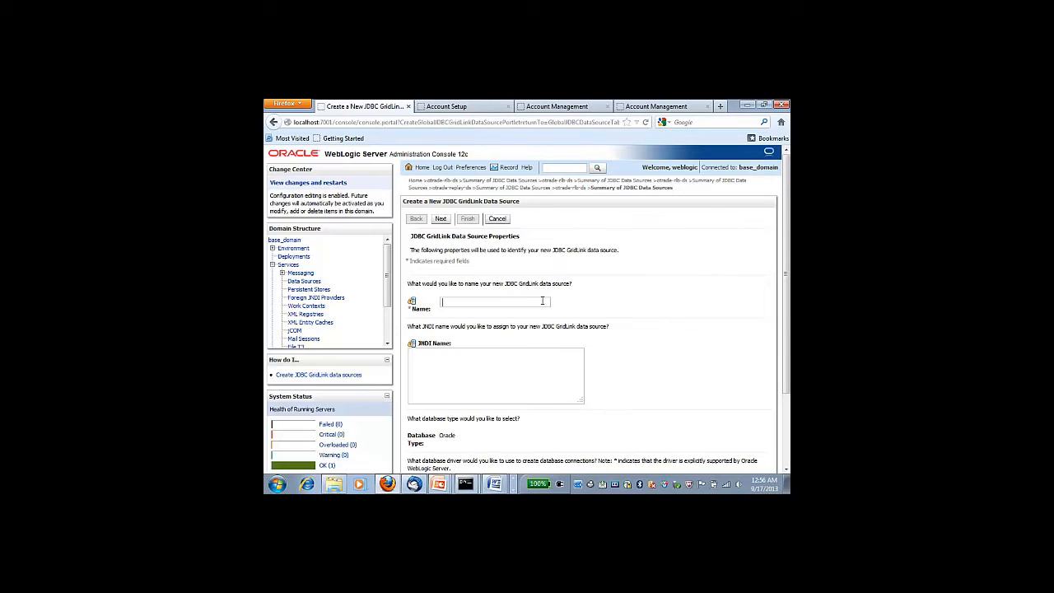
Name the data source otrade-replay-ds and select the Thin GridLink Application Continuity driver
click(542, 300)
text(otrade-replay-ds)
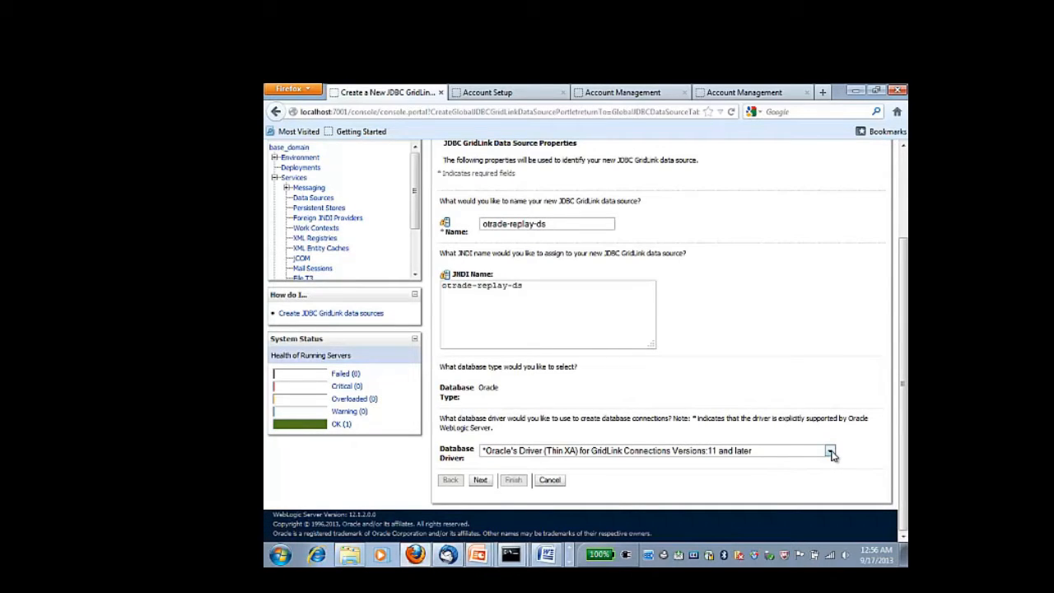
click(829, 452)
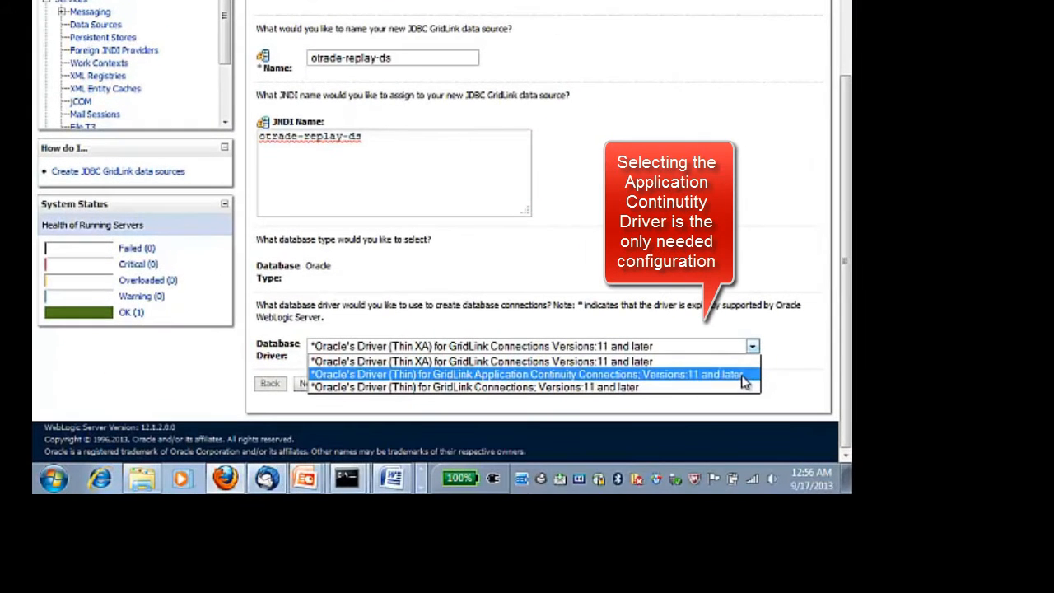
click(743, 380)
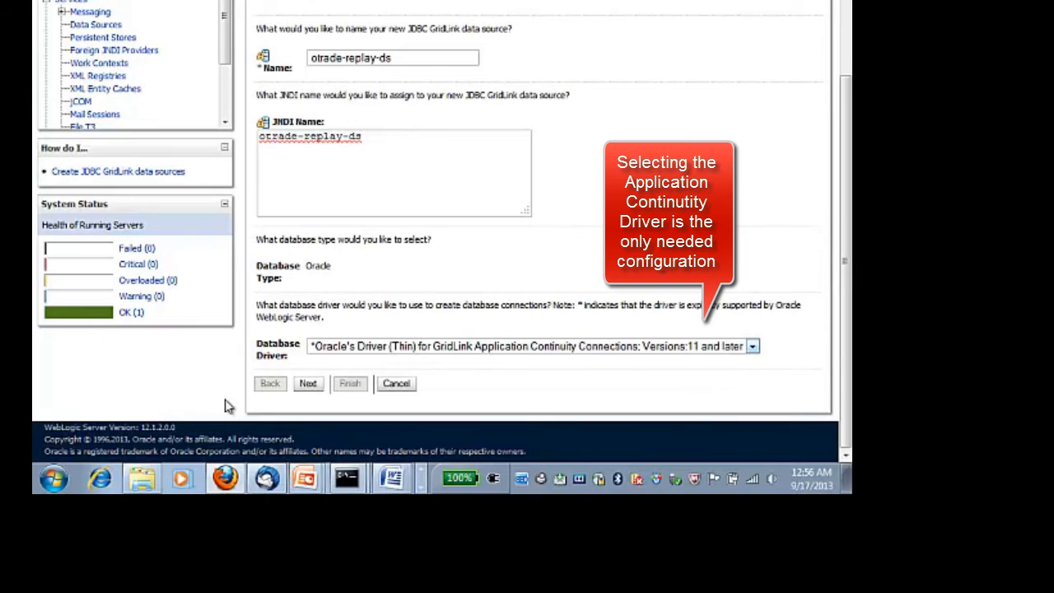
click(306, 383)
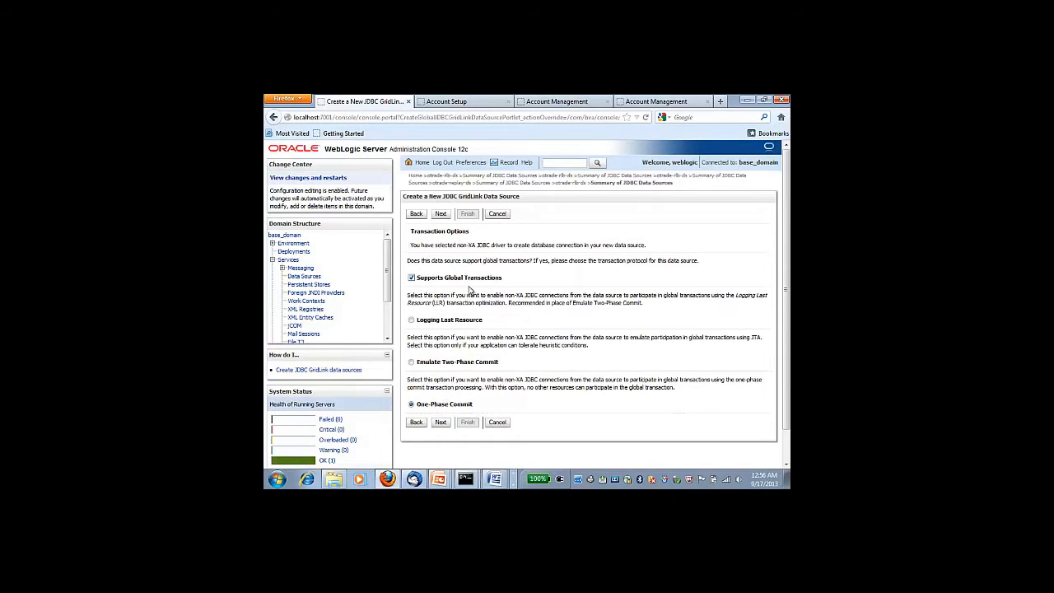
Set service name otrade and add listeners adc2190808:1521 and adc2190809:1521
click(441, 422)
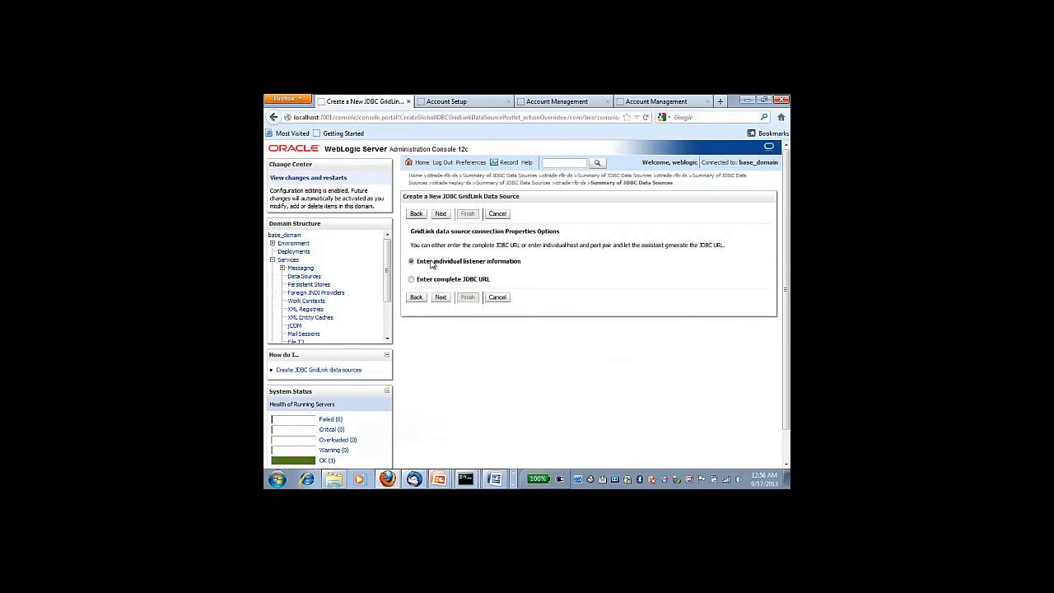
click(441, 297)
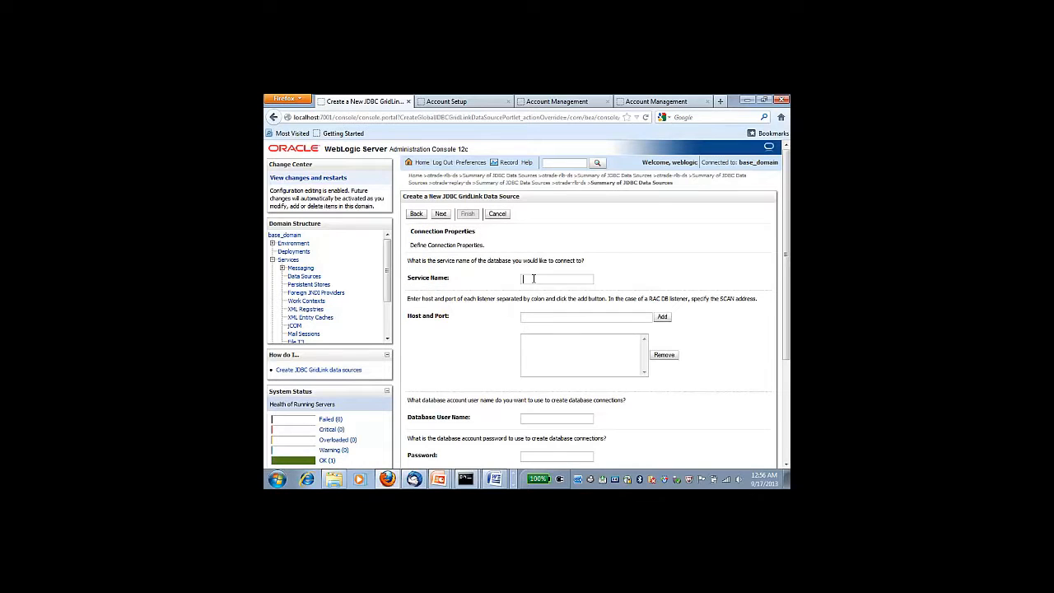
click(533, 278)
text(otrade)
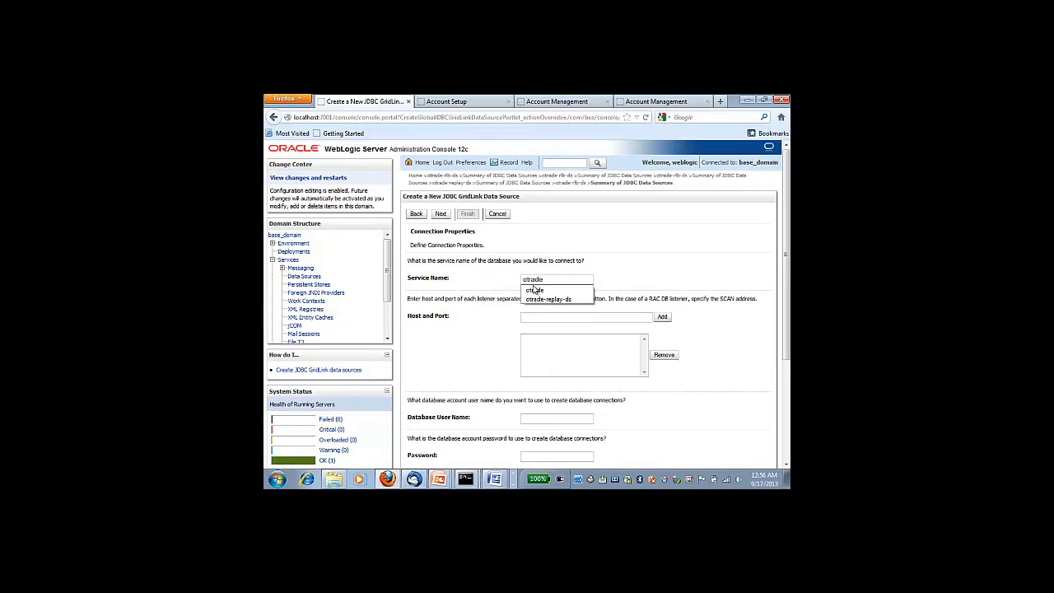
click(533, 290)
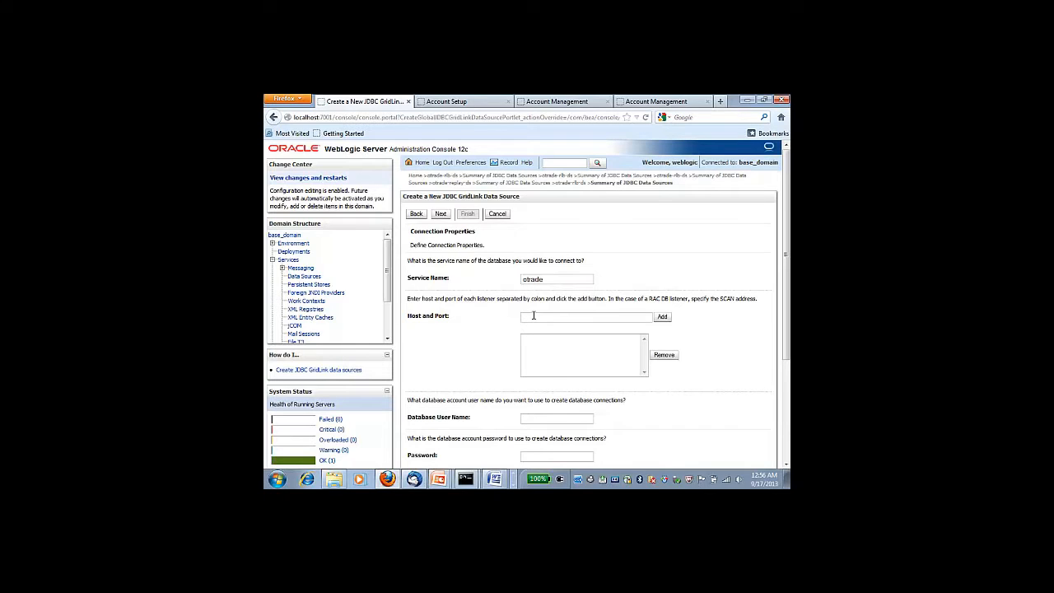
text(adc2190808:1521,adc2190809:1521)
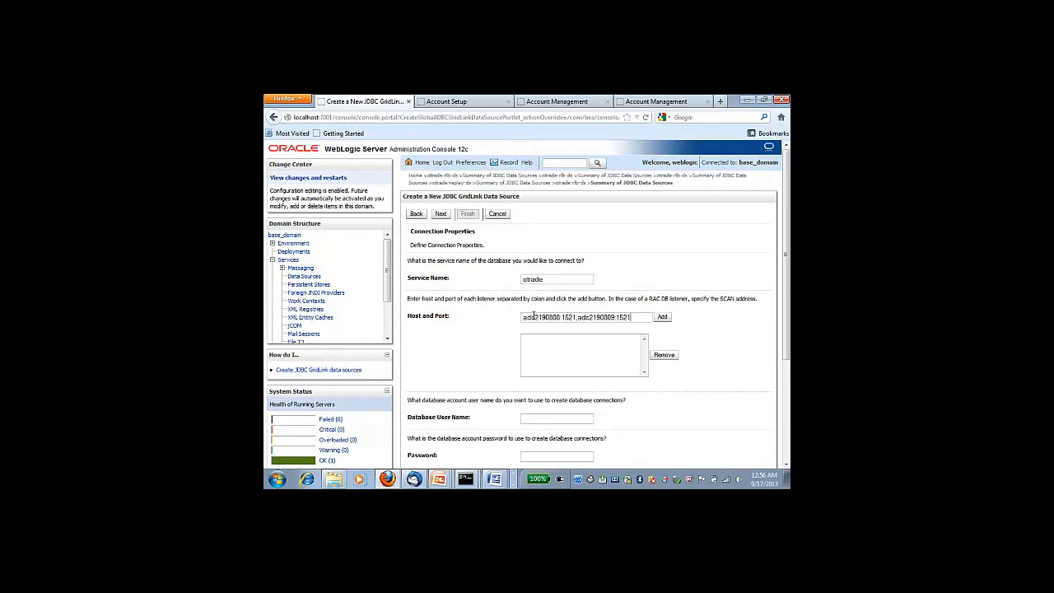
click(662, 317)
Enter the database user name and password, then proceed to the connection test
click(527, 417)
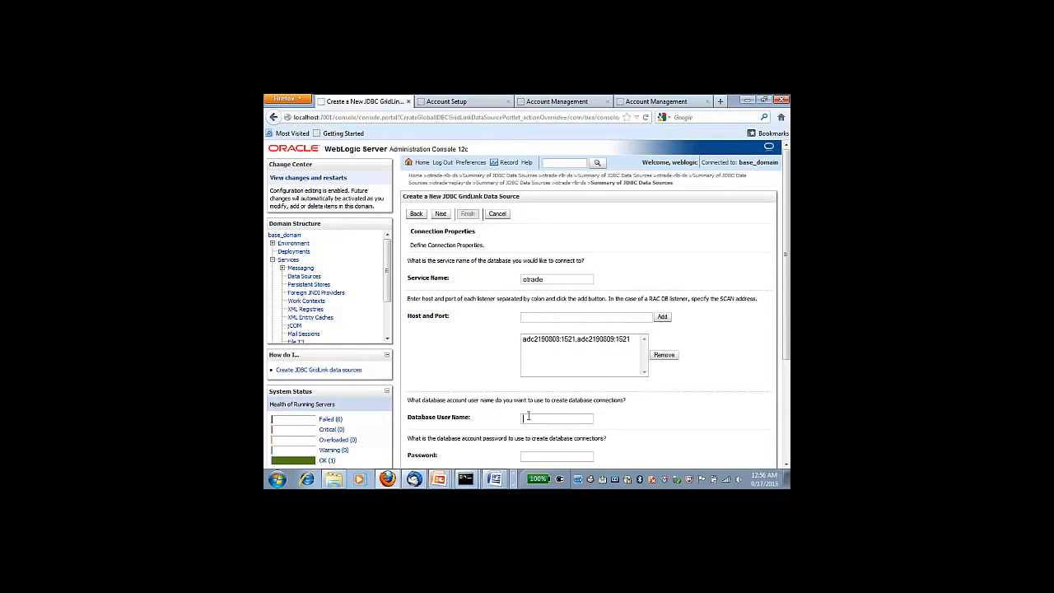
text(scott)
click(647, 441)
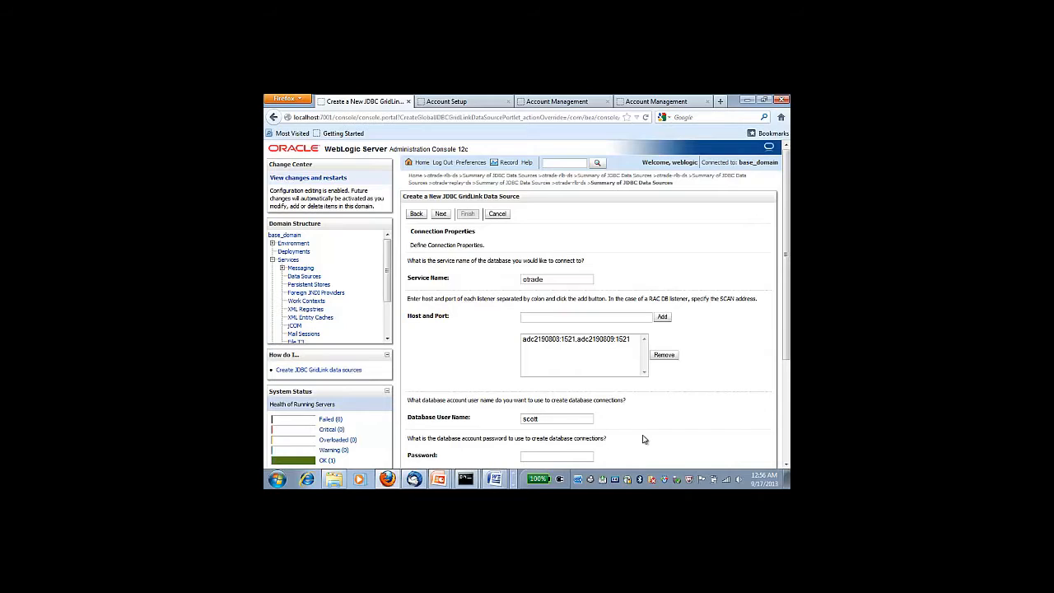
click(557, 453)
text(tiger)
scroll(634, 427, down, 3)
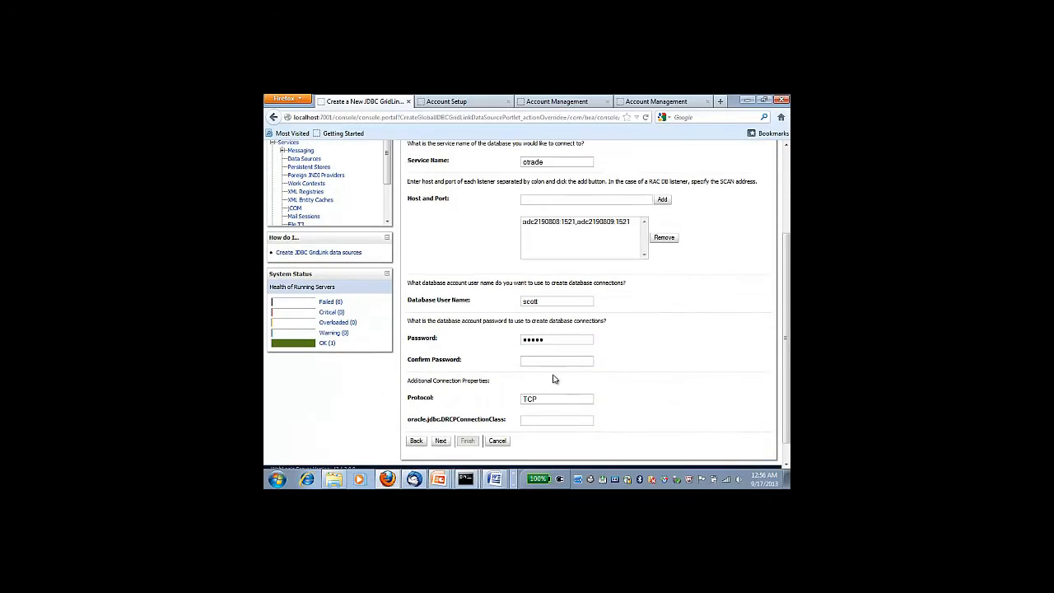
click(438, 440)
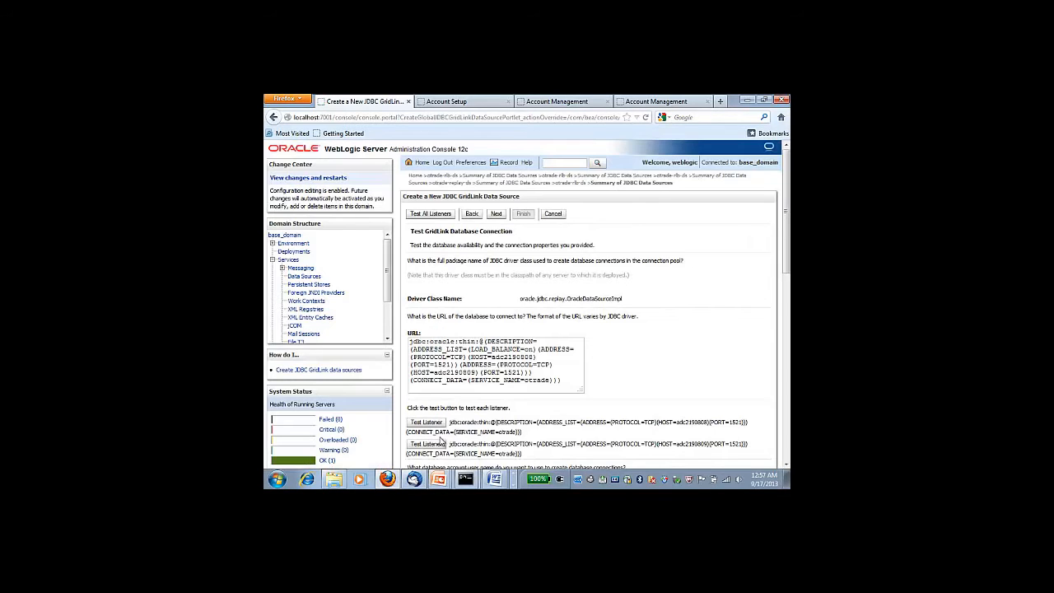
Test all listeners successfully and advance past the ONS configuration pages
click(430, 214)
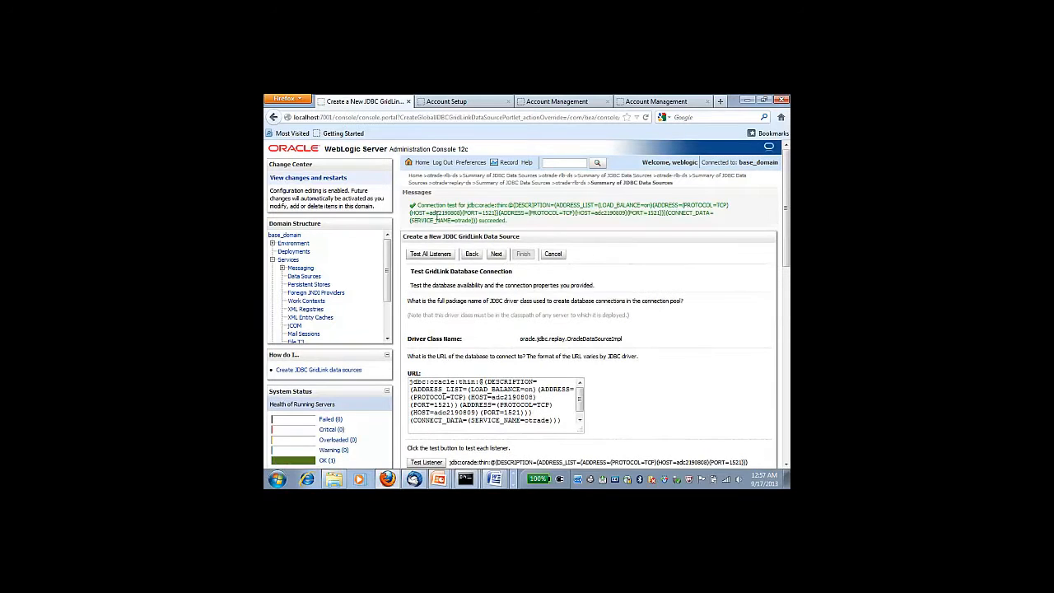
click(496, 254)
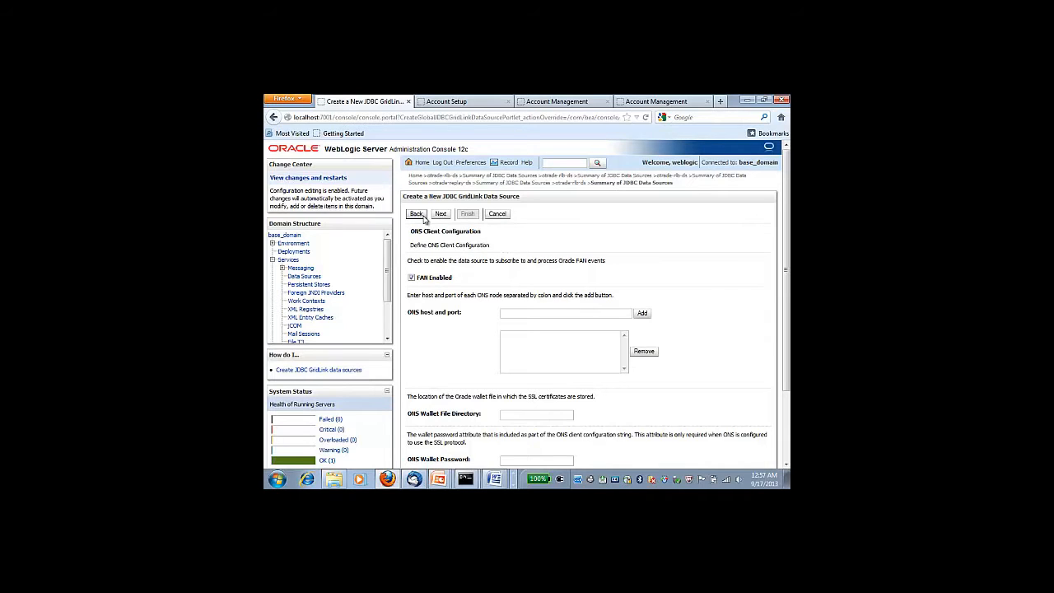
click(441, 214)
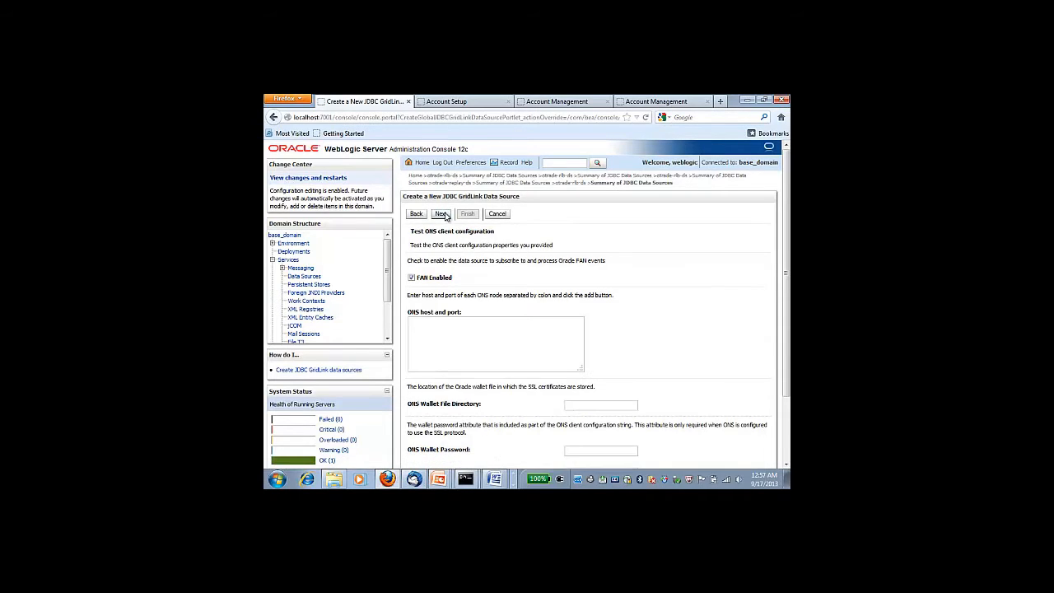
click(443, 215)
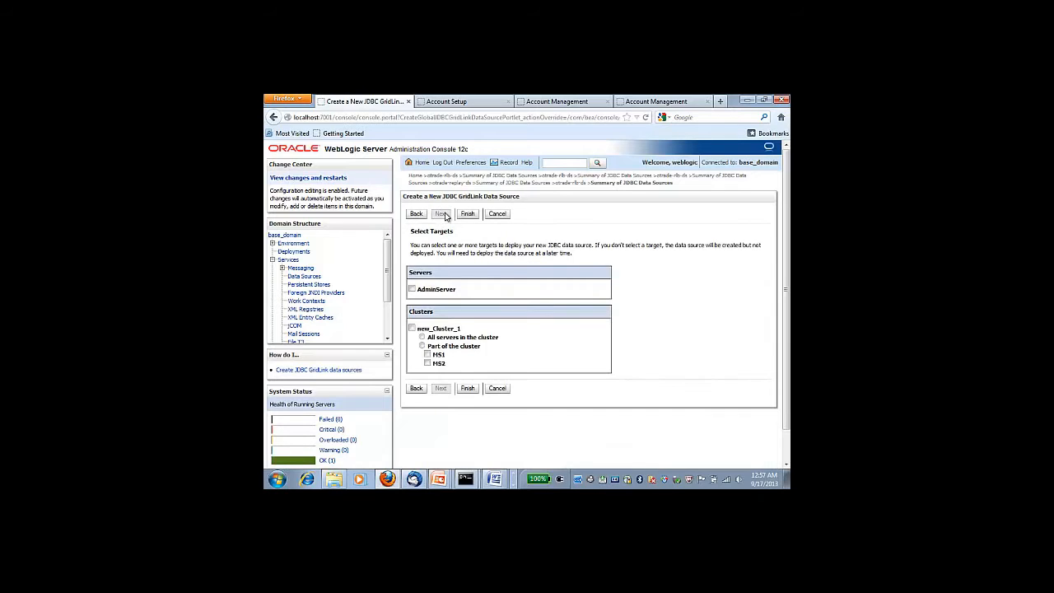
Target the data source to AdminServer, finish creation, and show the otrade-replay-ds account page
click(412, 289)
click(467, 387)
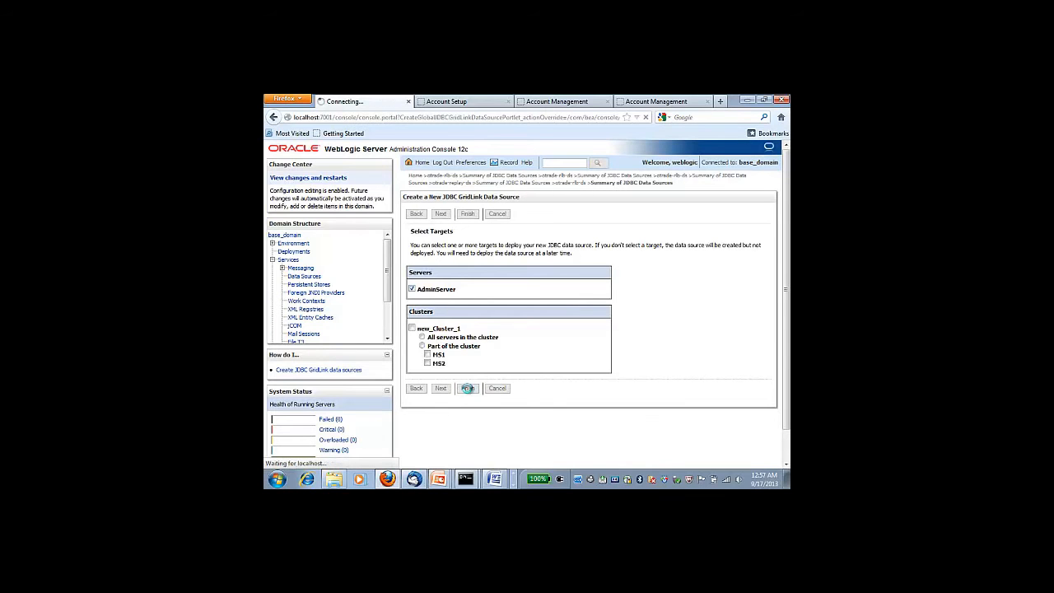
click(557, 103)
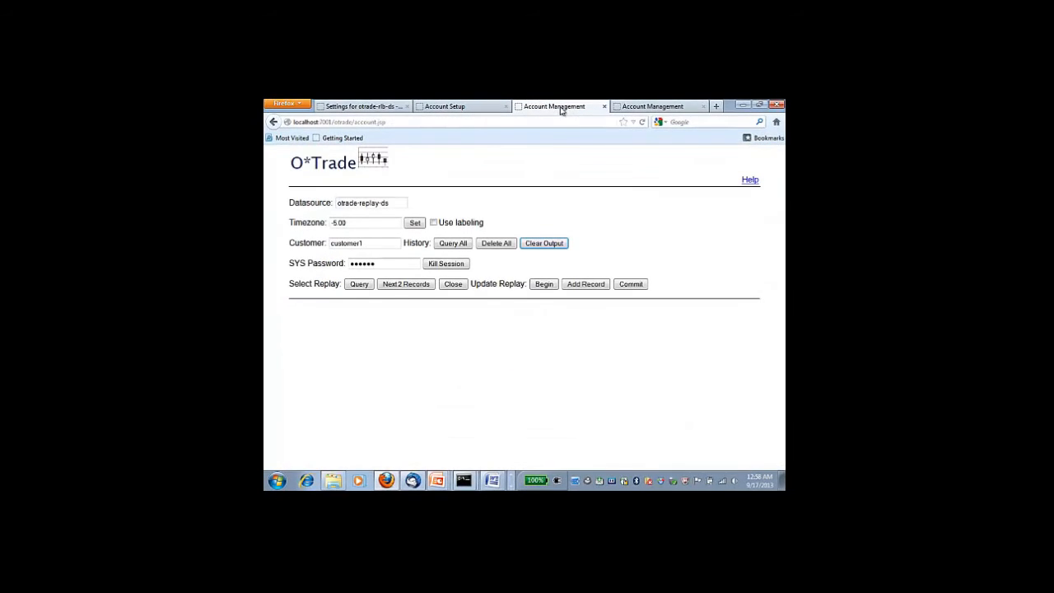
On the otrade-rlb-ds page, list all 14 trades, then start a replay history query
click(659, 107)
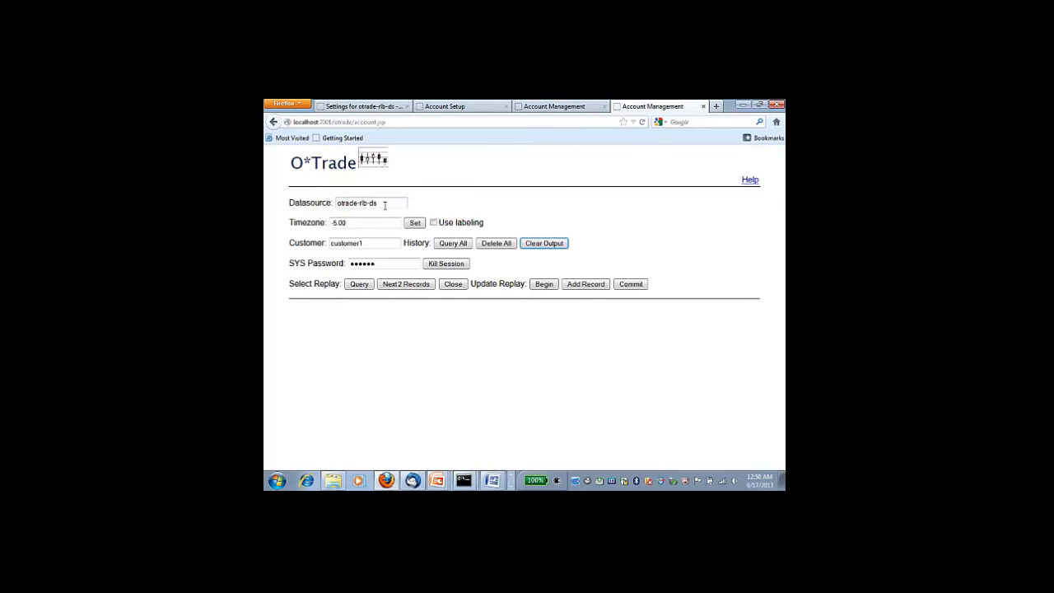
click(452, 244)
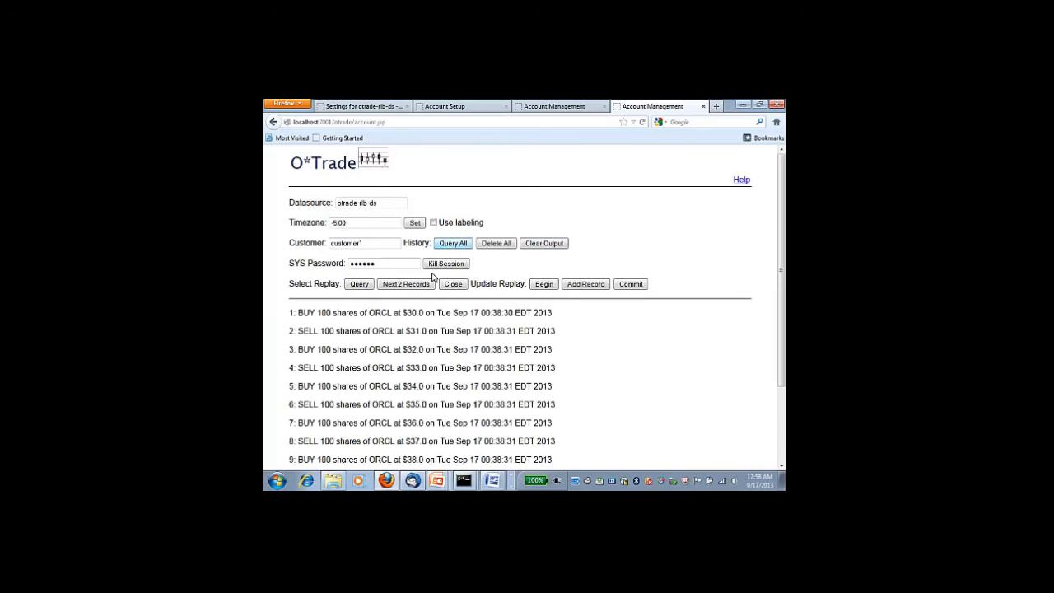
scroll(411, 313, down, 2)
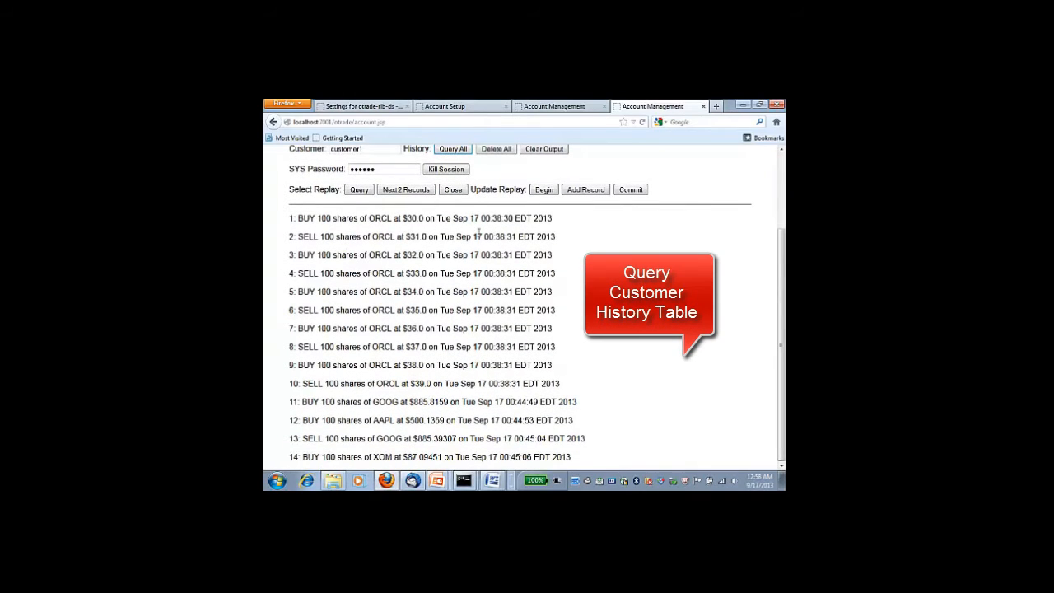
scroll(480, 235, up, 2)
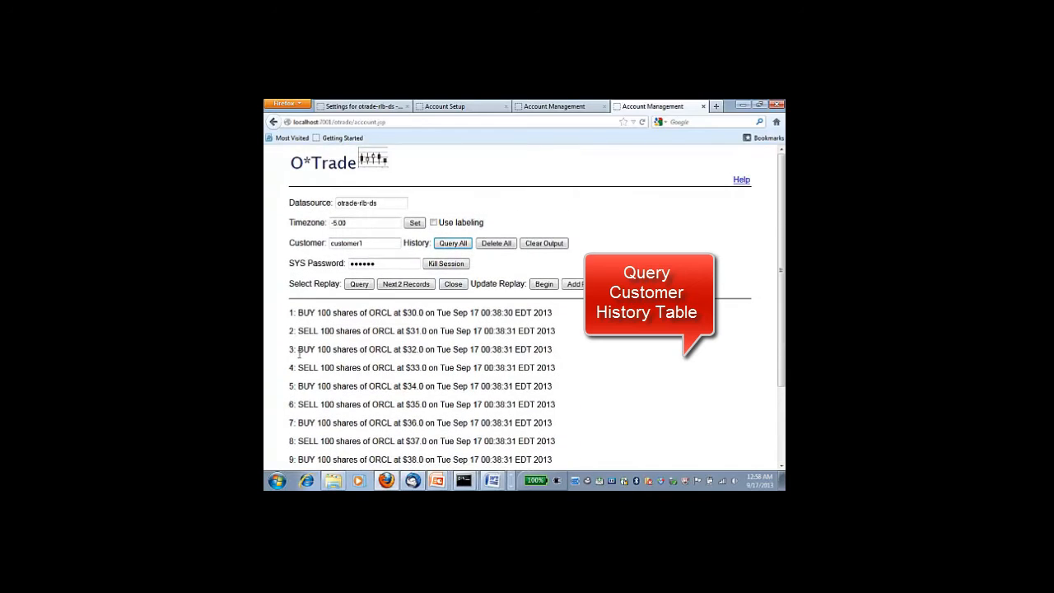
click(360, 288)
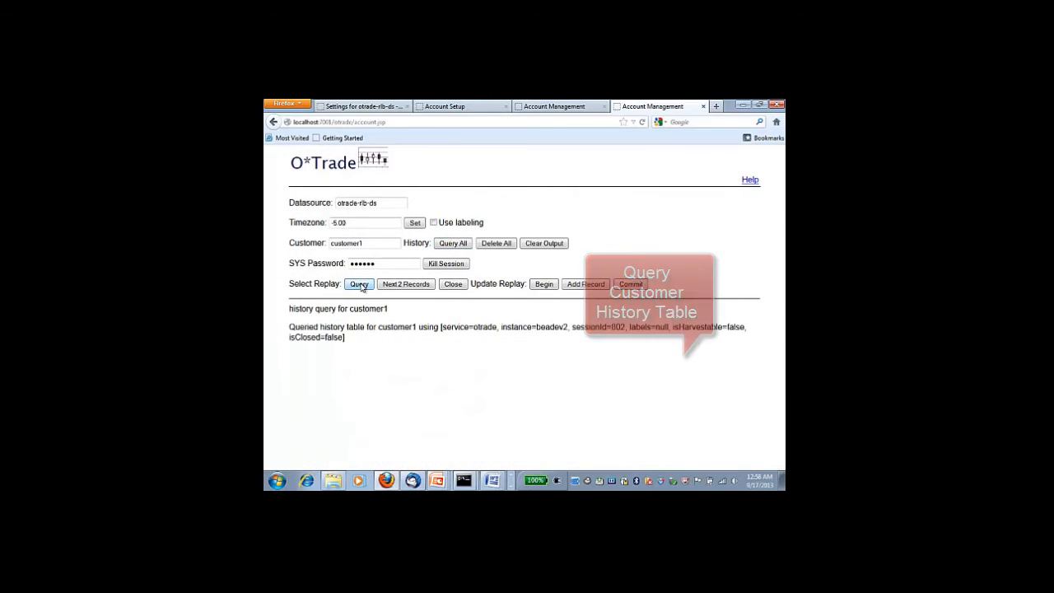
Fetch two records, kill session 802, see the next fetch fail with ORA-00028, then clear and close
click(405, 285)
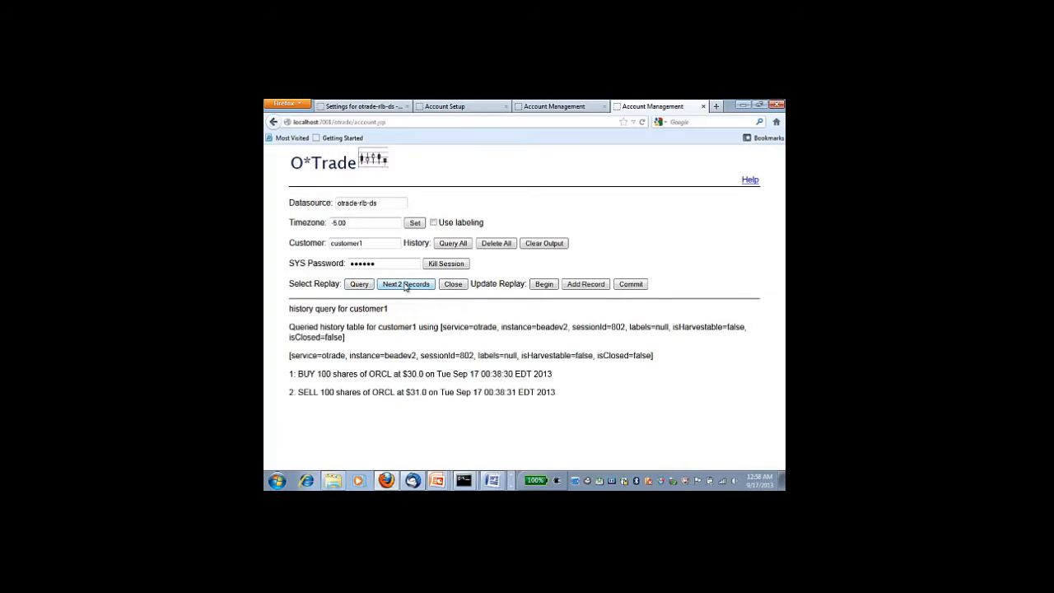
click(445, 264)
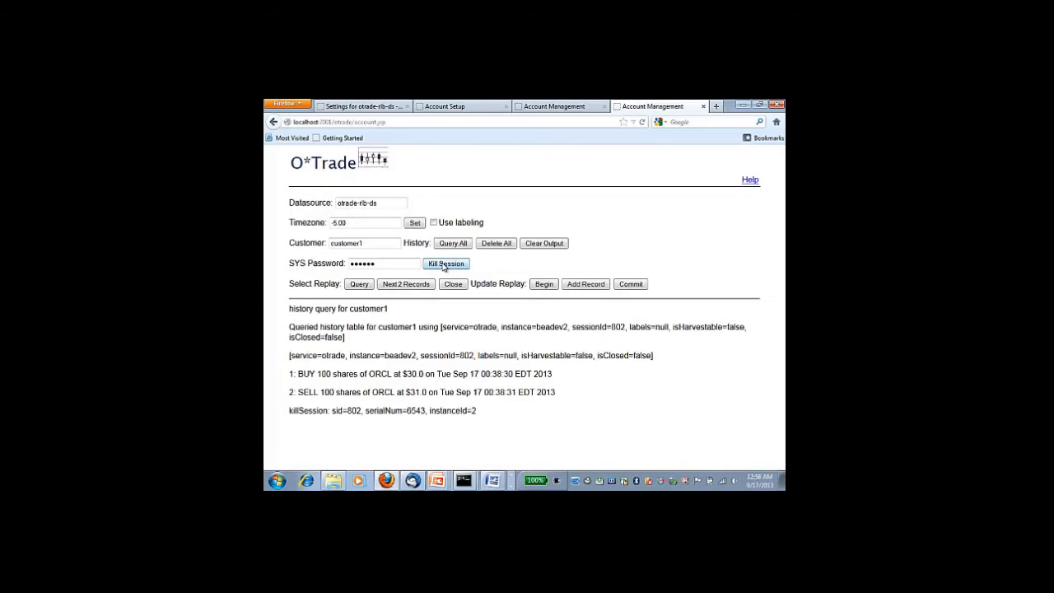
click(404, 284)
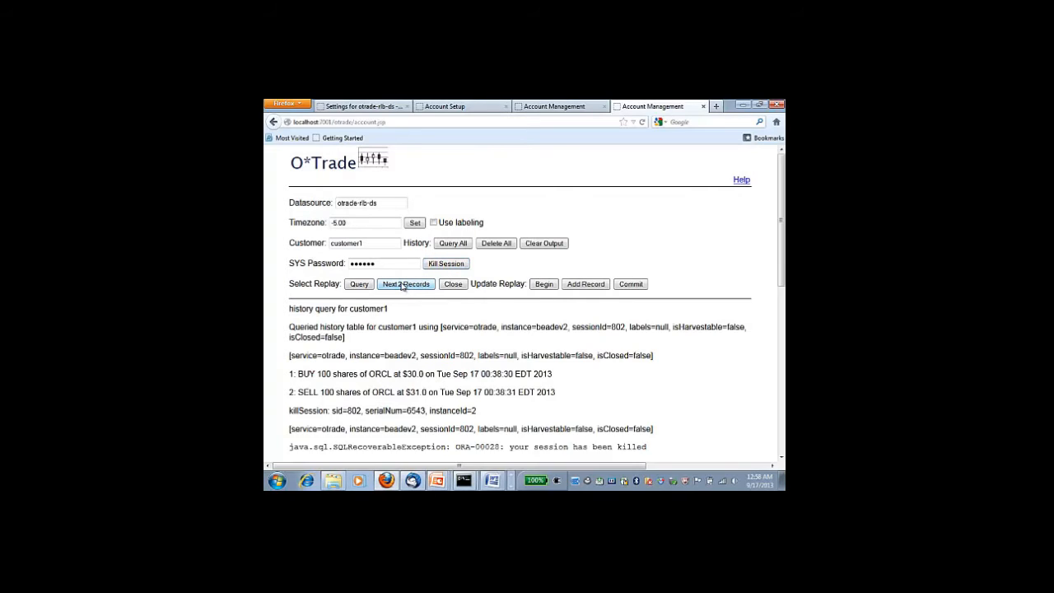
scroll(552, 342, down, 3)
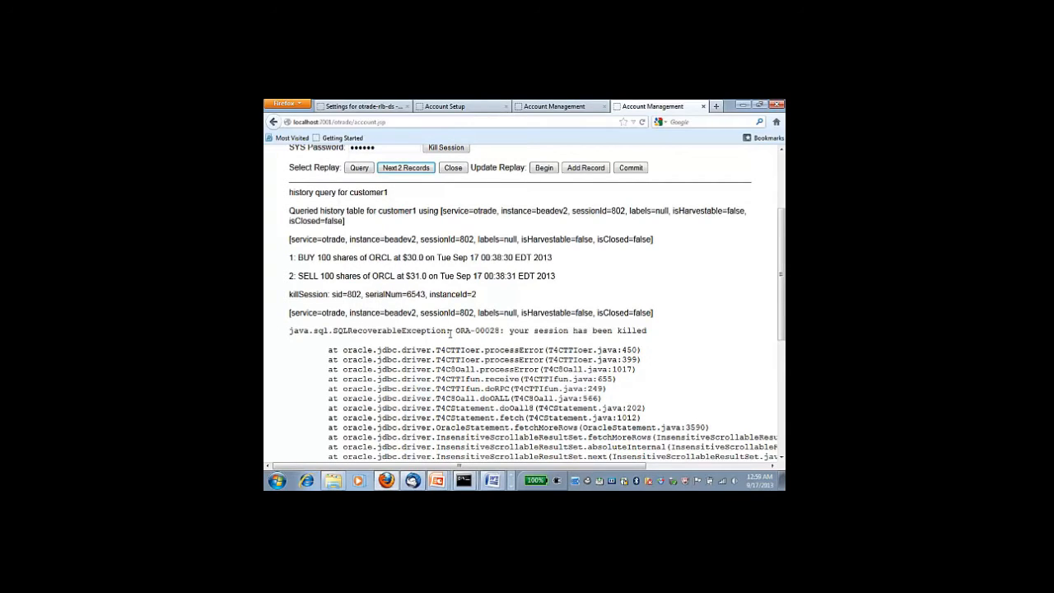
scroll(451, 333, up, 3)
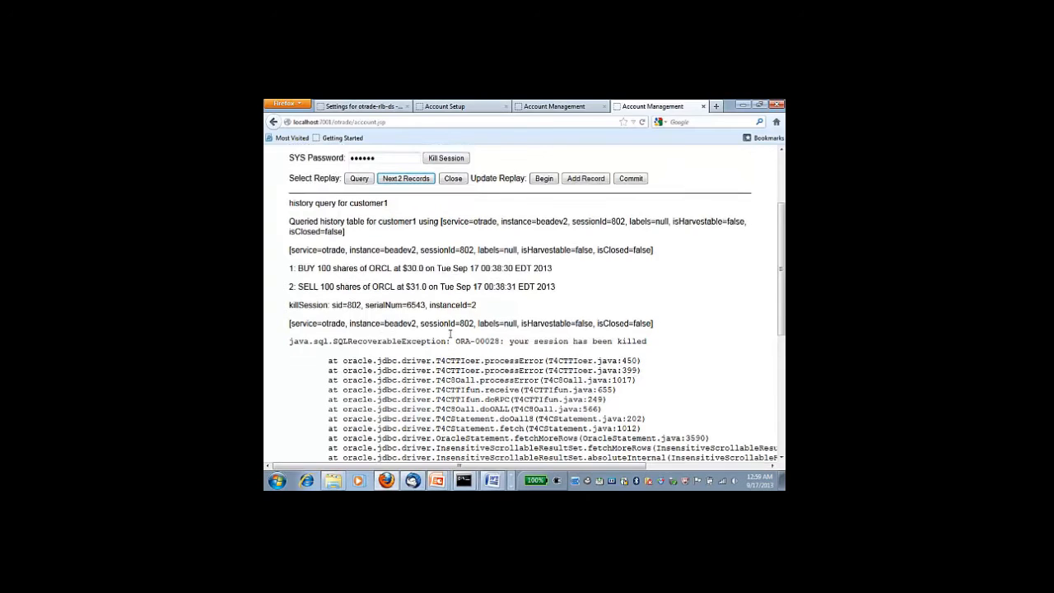
click(540, 244)
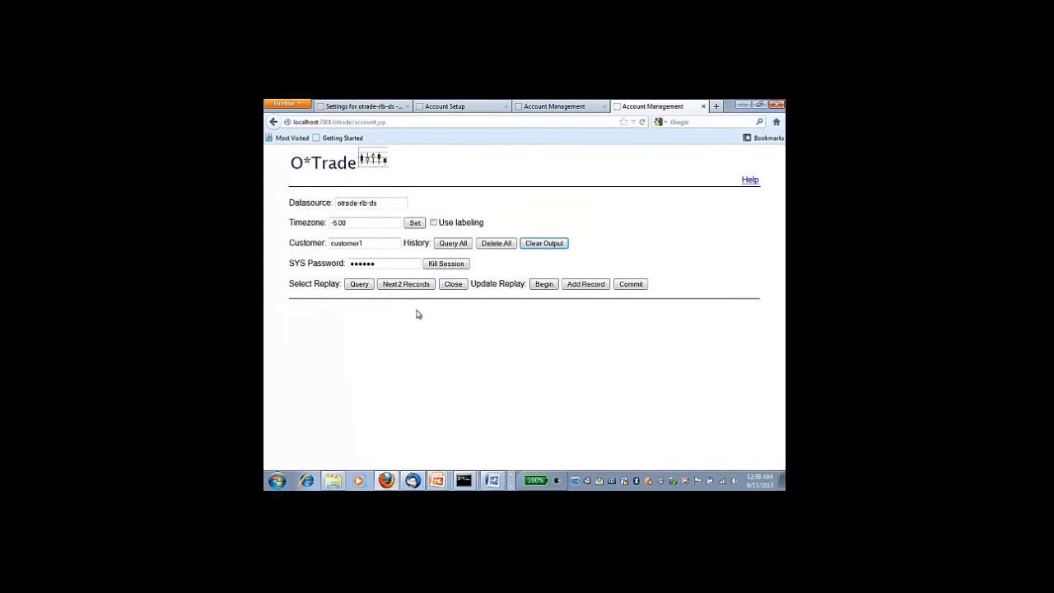
click(449, 286)
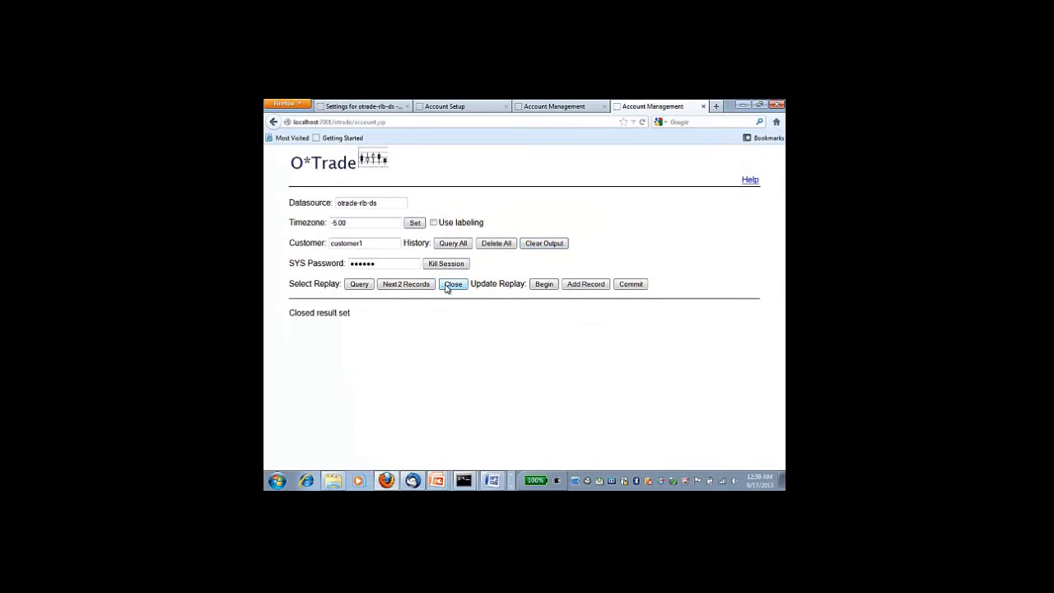
Begin a transaction adding trades 15 and 16, kill session 802, and hit ORA-00028 on the next add
click(544, 244)
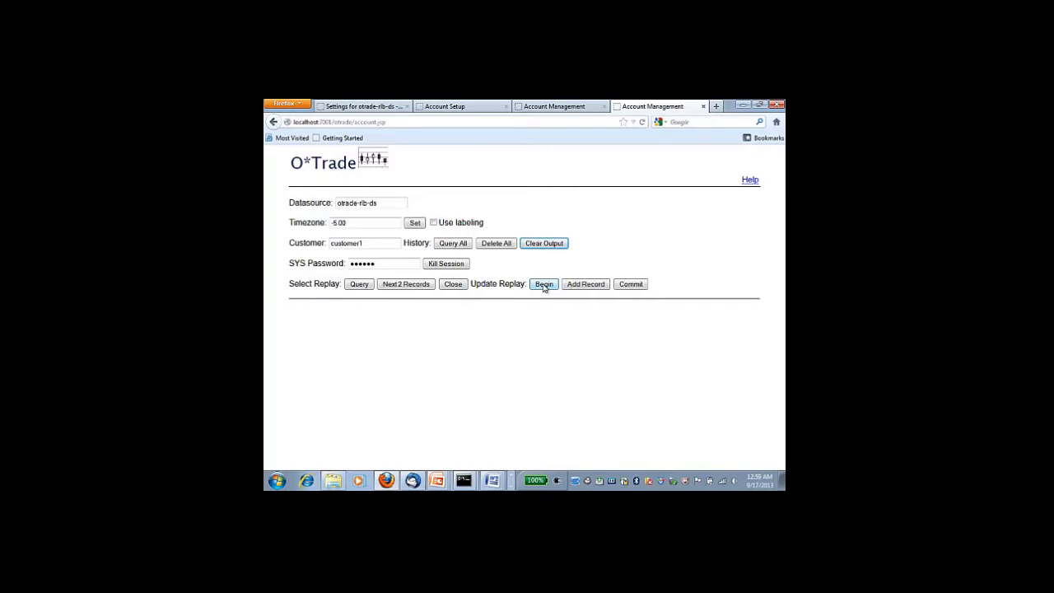
click(544, 285)
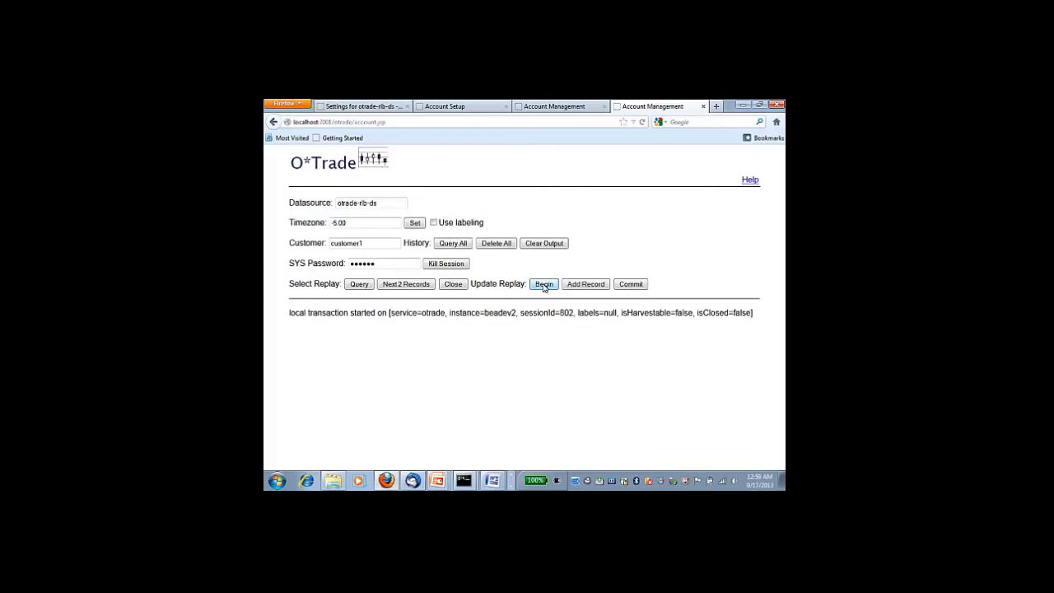
click(590, 286)
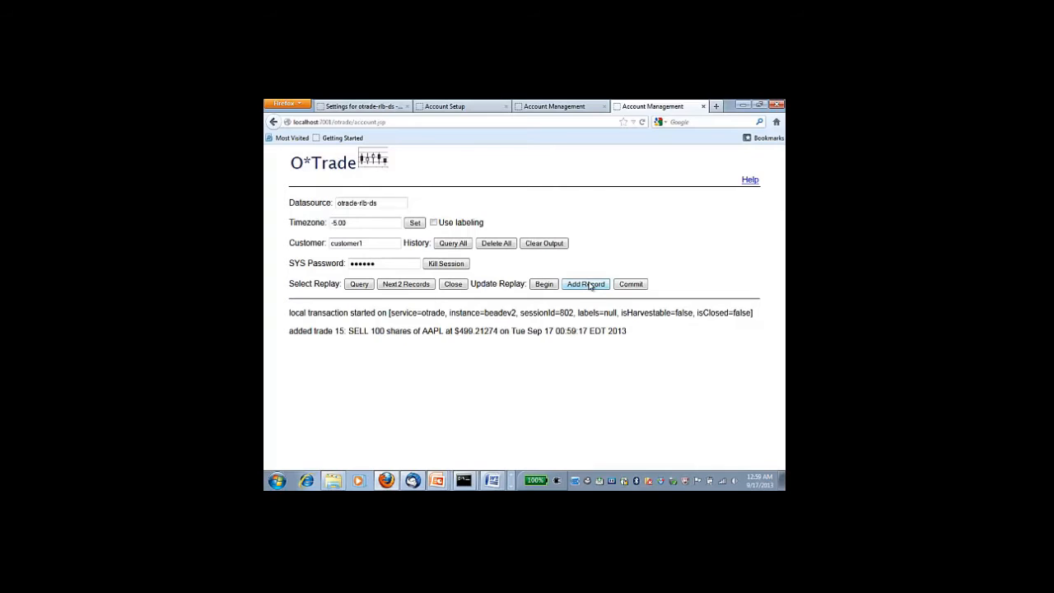
click(590, 286)
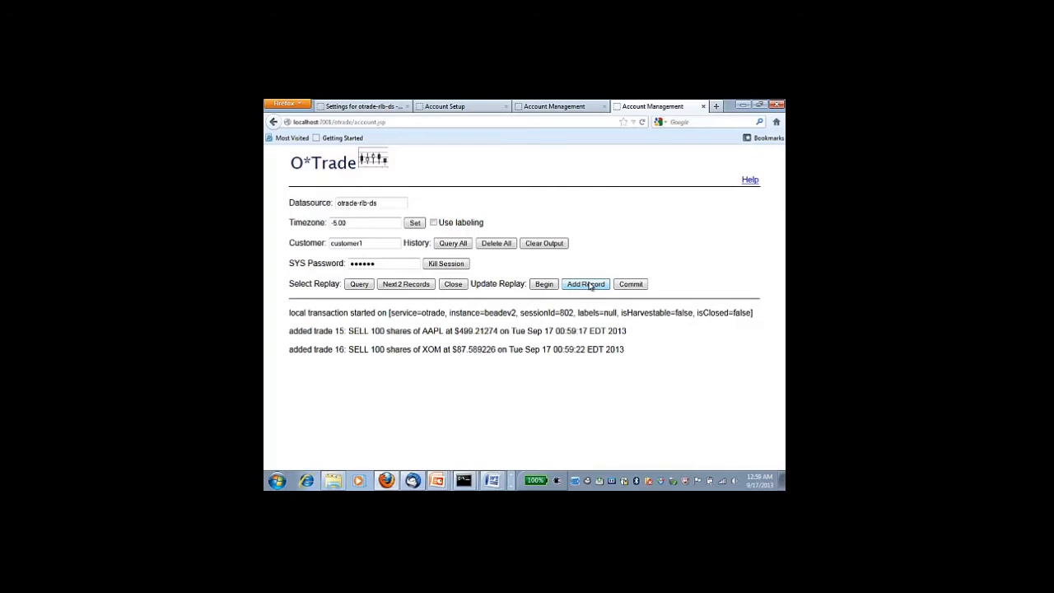
click(447, 264)
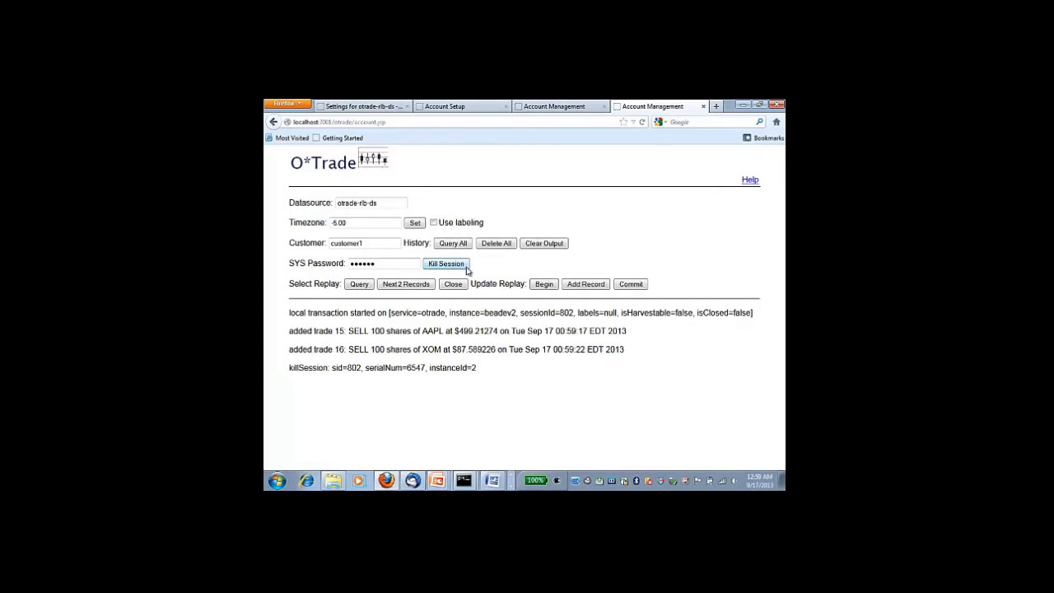
click(594, 288)
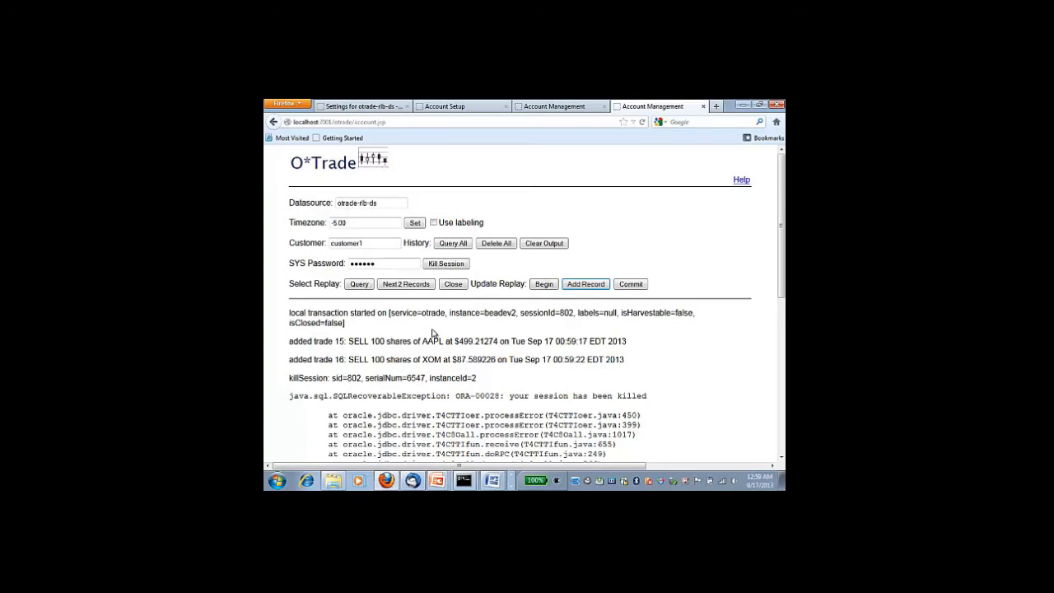
List the history to confirm only 14 trades remain, then show the otrade-replay-ds account page
click(450, 245)
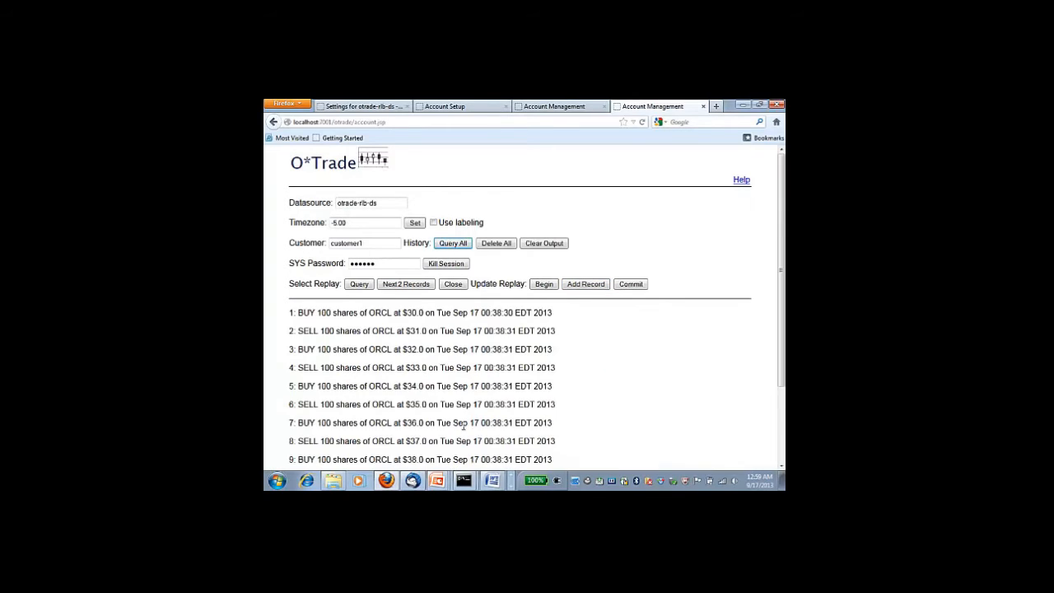
scroll(330, 381, down, 2)
scroll(329, 381, down, 1)
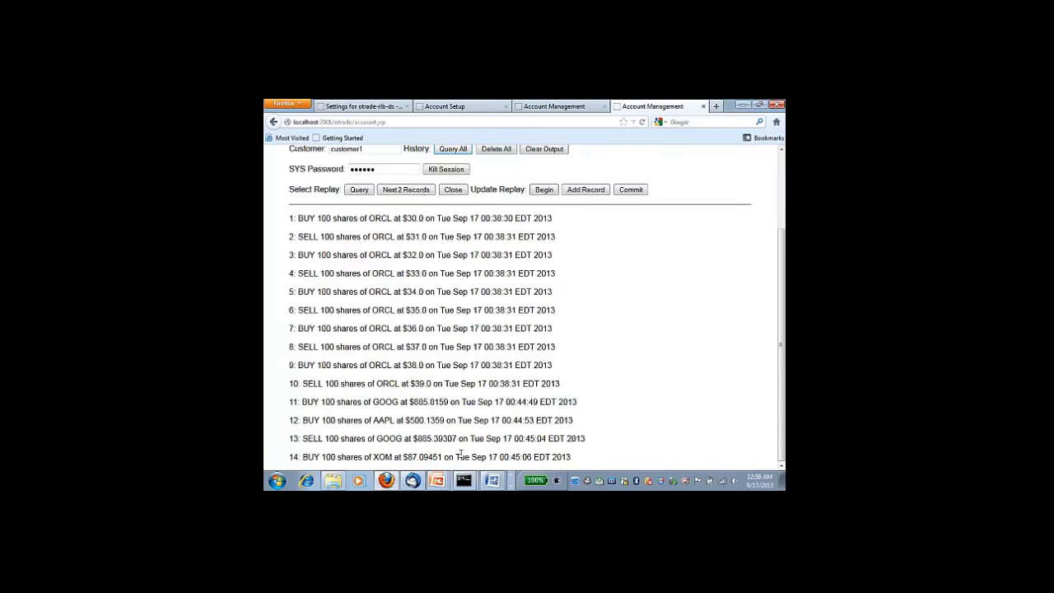
scroll(458, 456, up, 3)
click(544, 109)
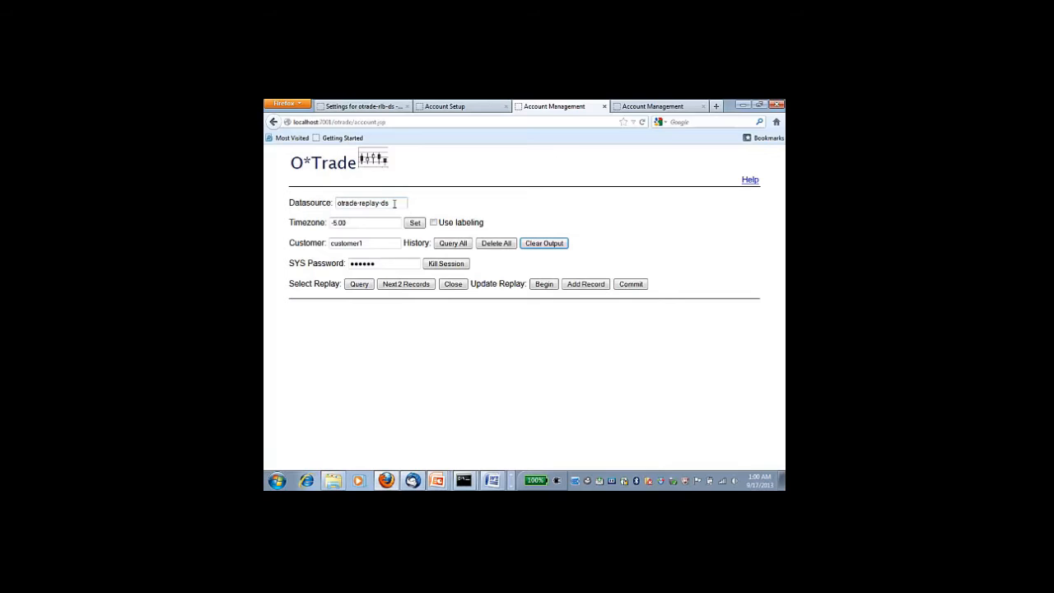
List the full history on otrade-replay-ds, start a paged query, and fetch the first two records
click(447, 245)
scroll(370, 397, down, 2)
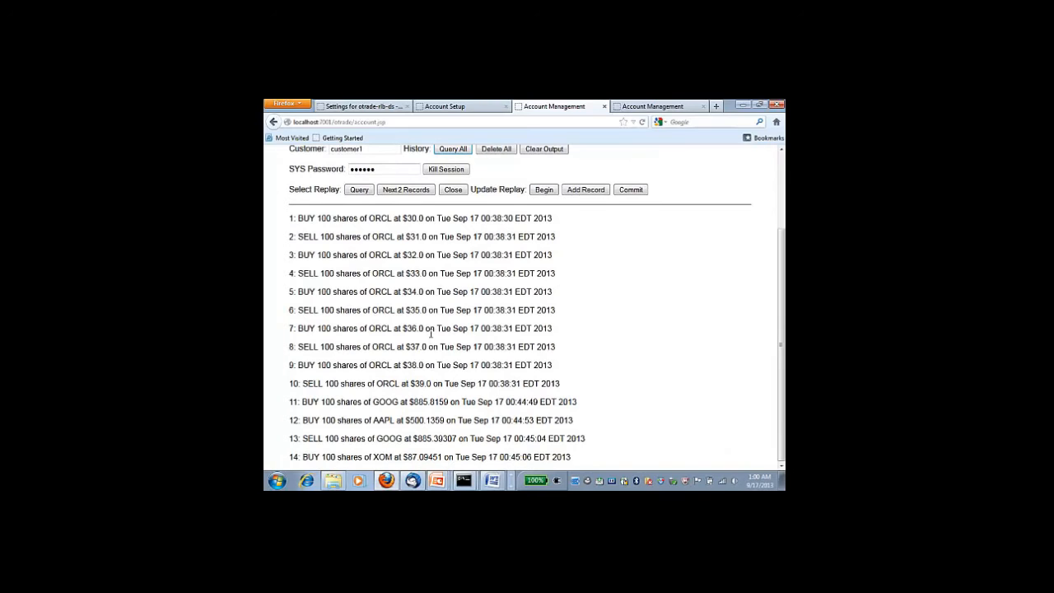
scroll(266, 308, up, 2)
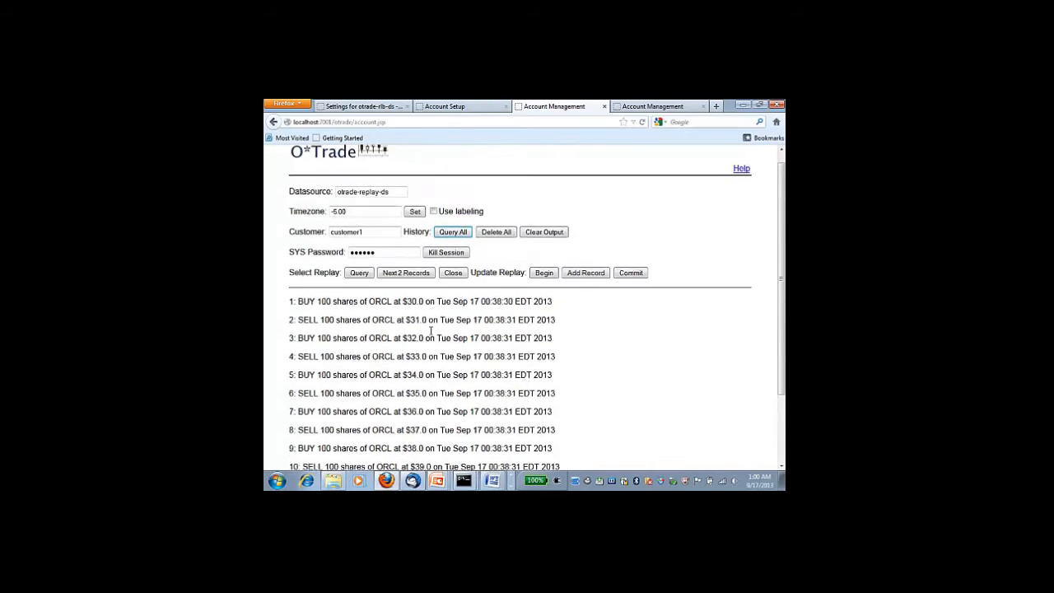
click(359, 285)
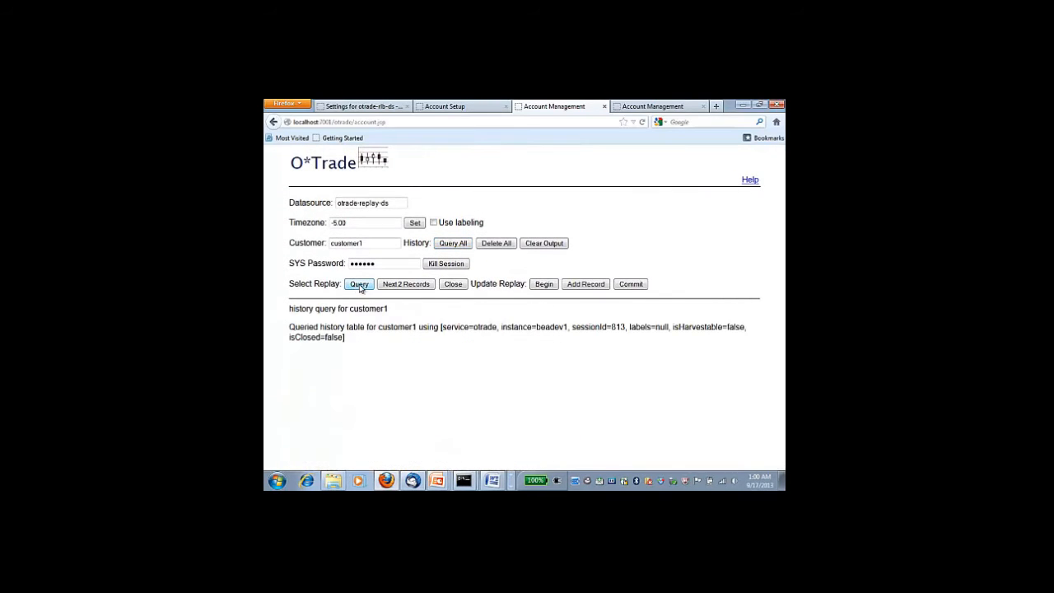
click(414, 285)
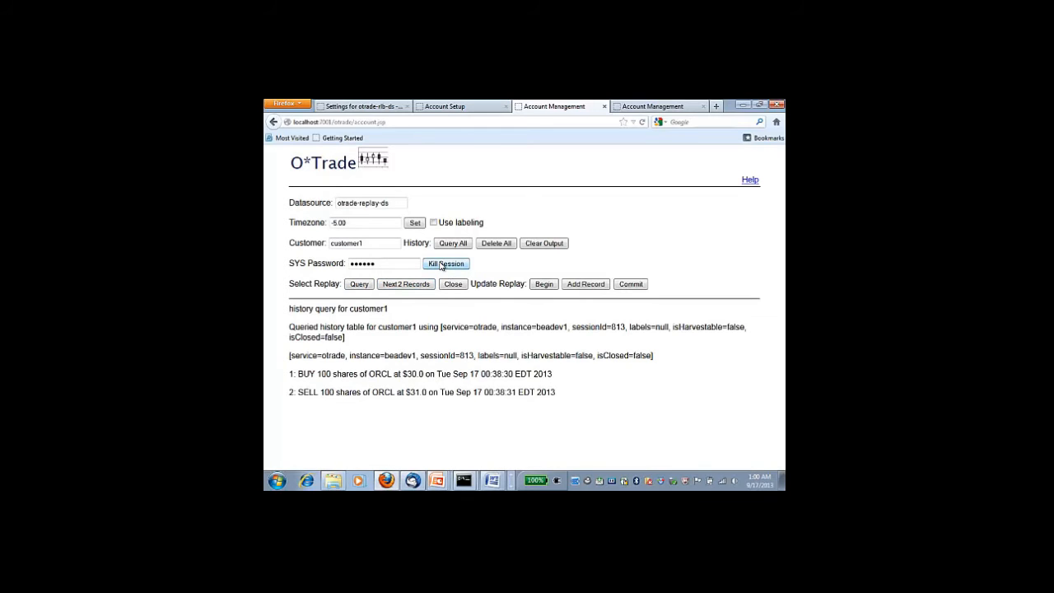
Kill session 813, still fetch records 3 and 4, then close the result set and clear output
click(441, 265)
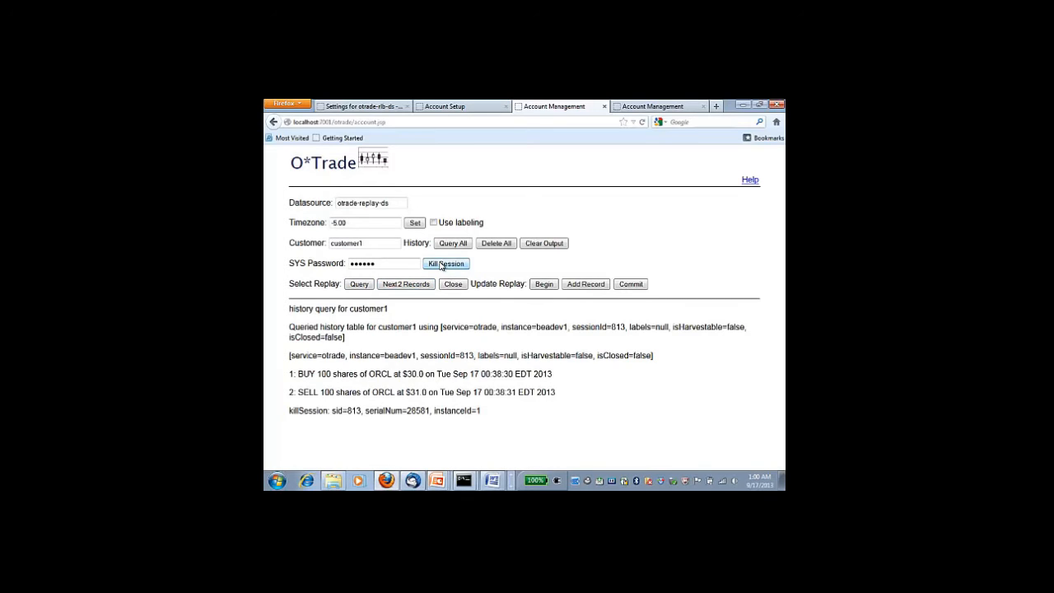
click(396, 285)
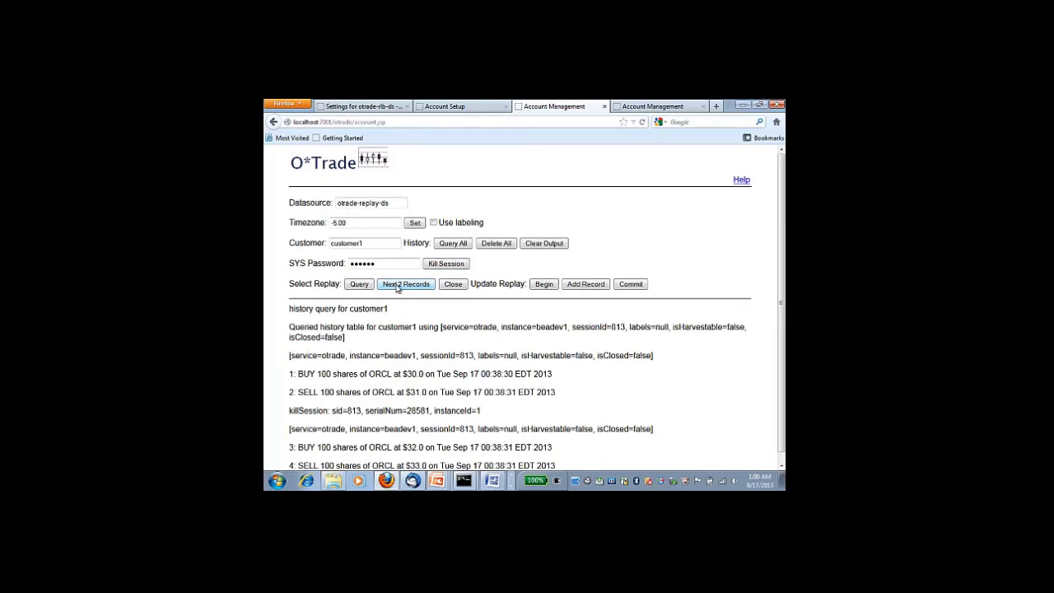
scroll(393, 360, down, 1)
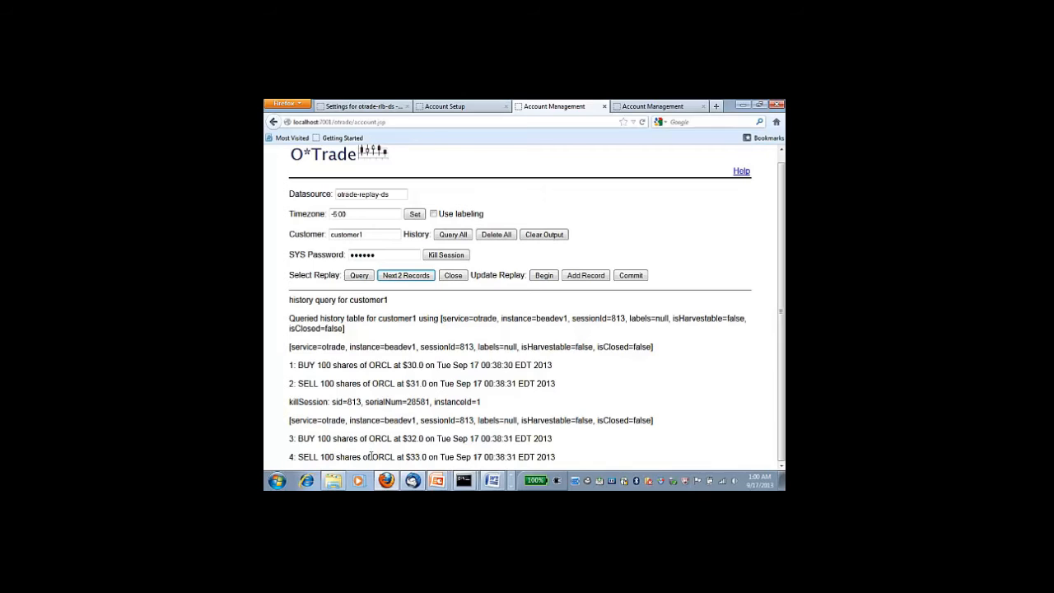
click(454, 276)
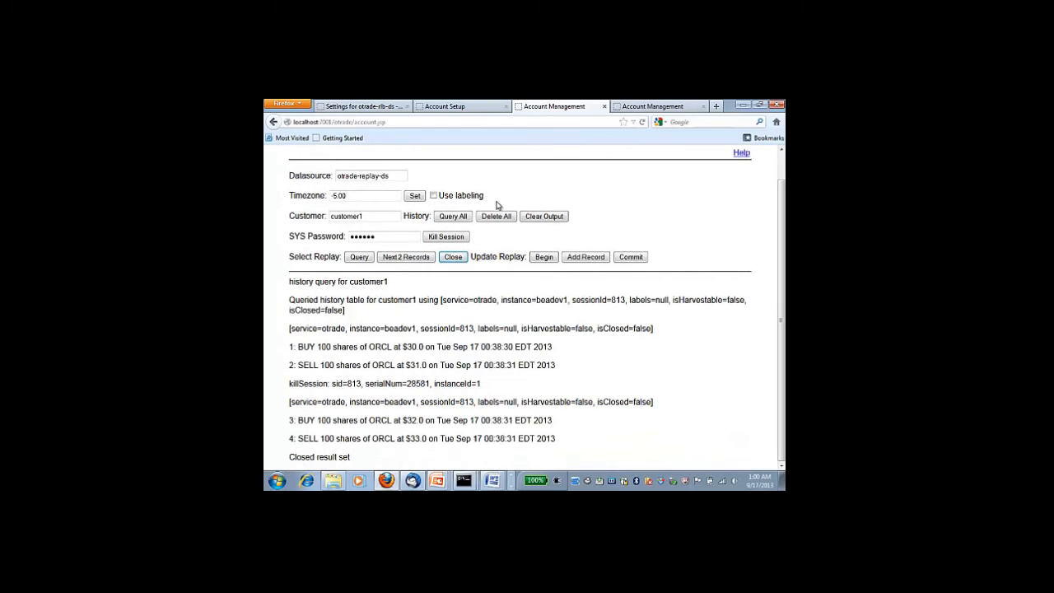
click(554, 215)
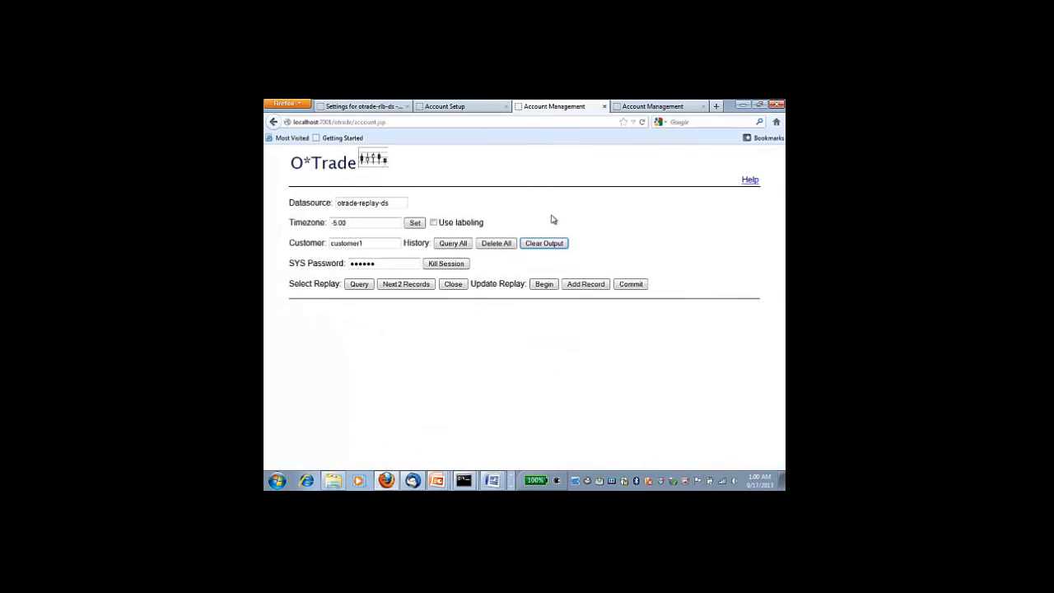
List the history, begin a local transaction, and add trades 15 and 16
click(457, 246)
scroll(344, 404, down, 3)
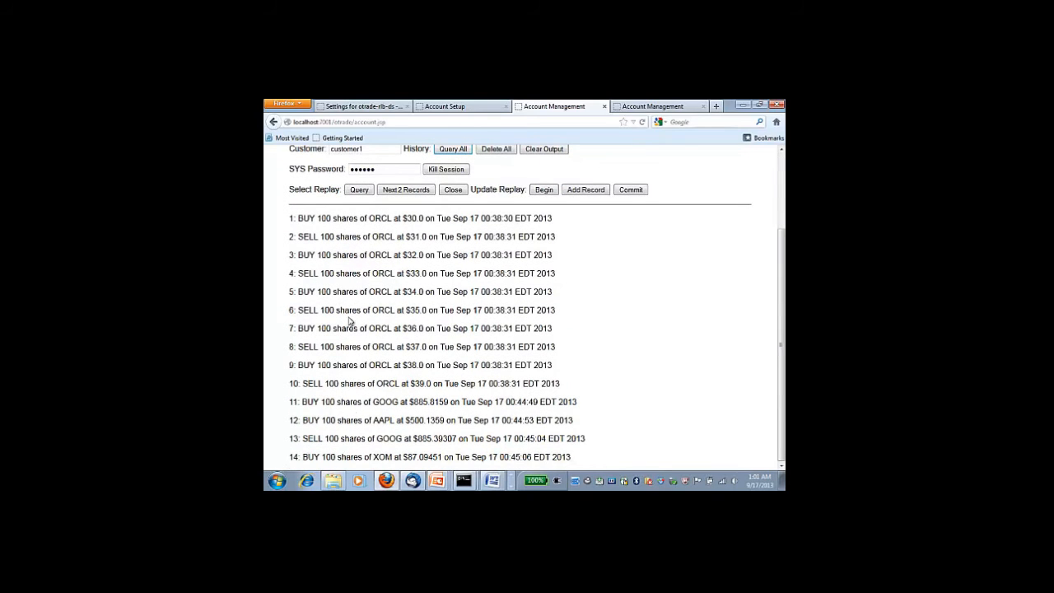
click(542, 190)
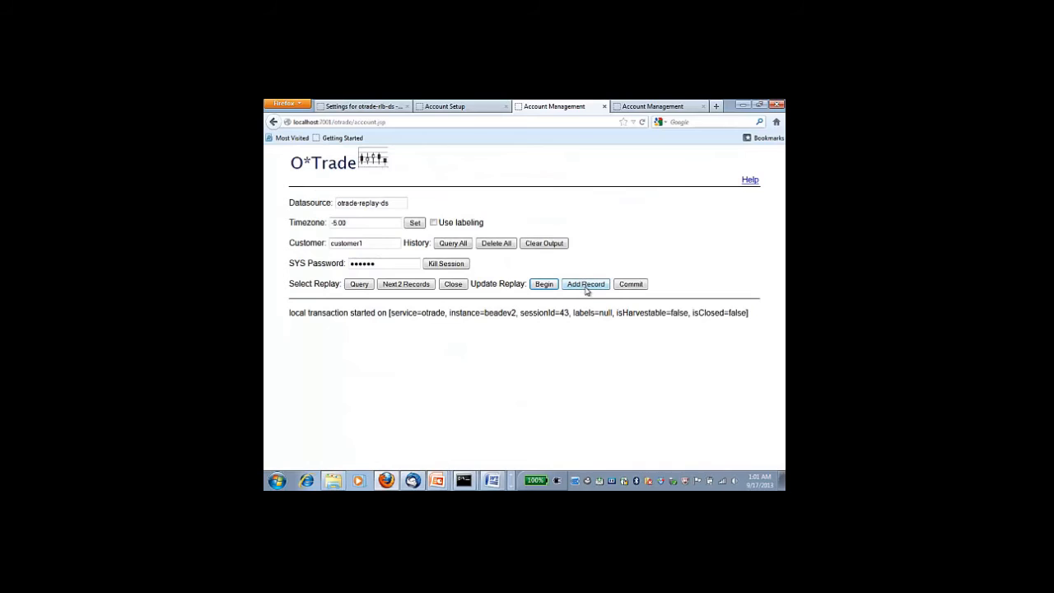
click(585, 284)
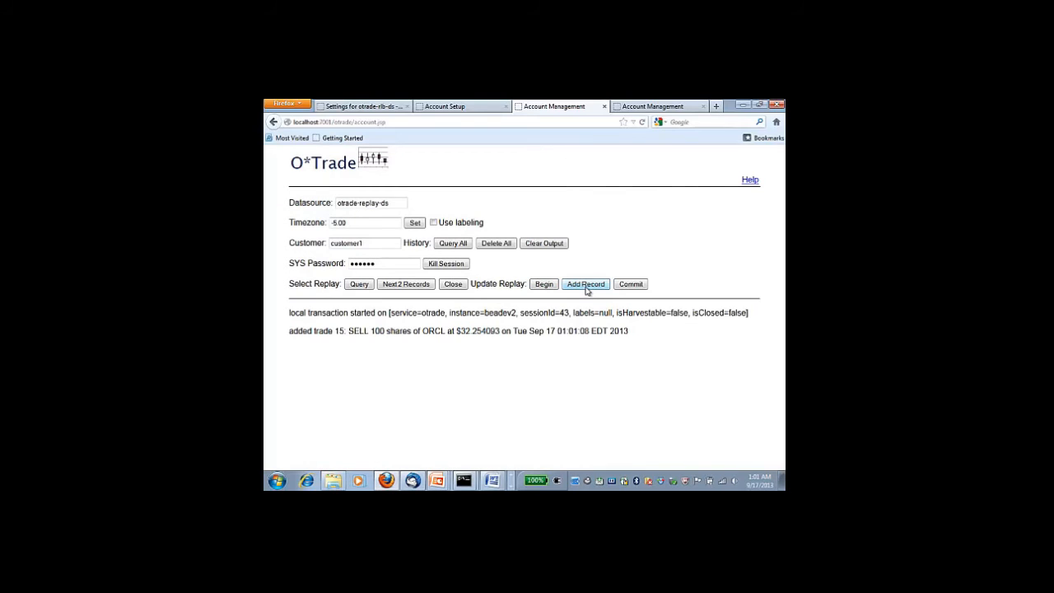
click(586, 284)
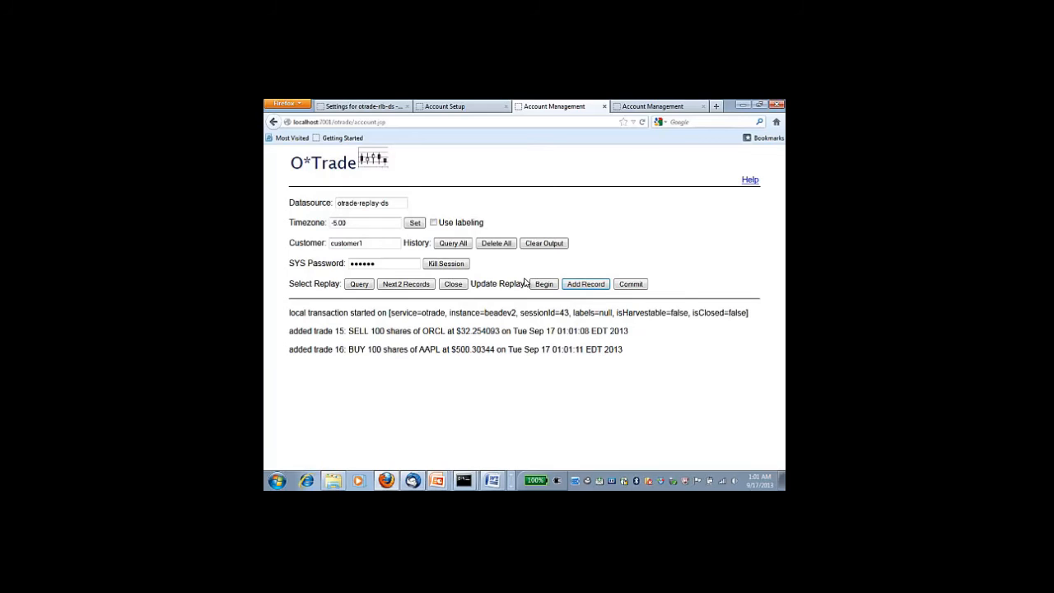
Kill session 43, add trades 17 and 18 anyway, and commit the transaction
click(445, 264)
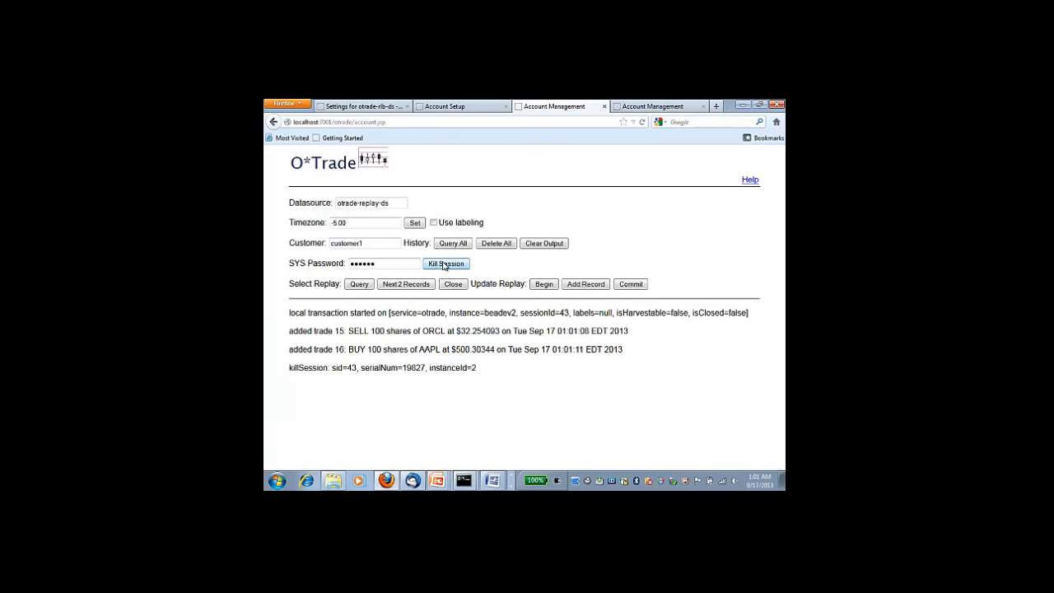
click(585, 285)
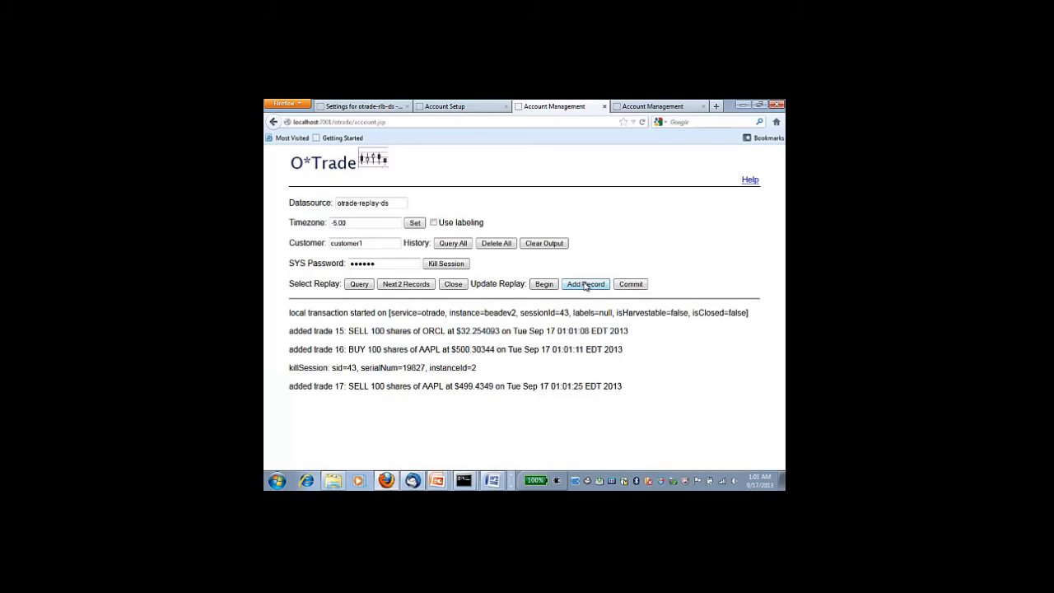
click(585, 284)
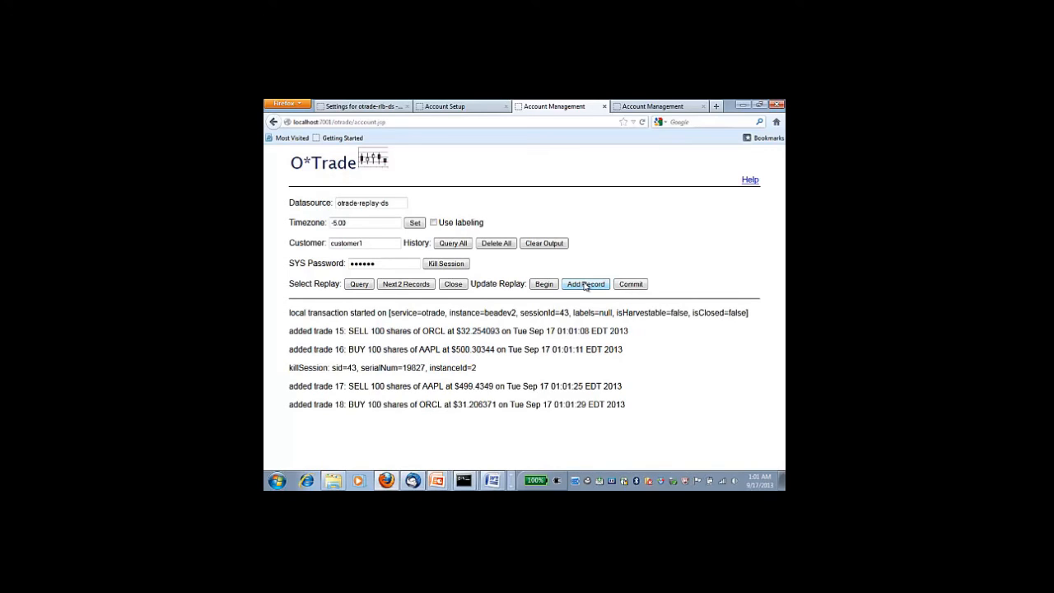
click(630, 285)
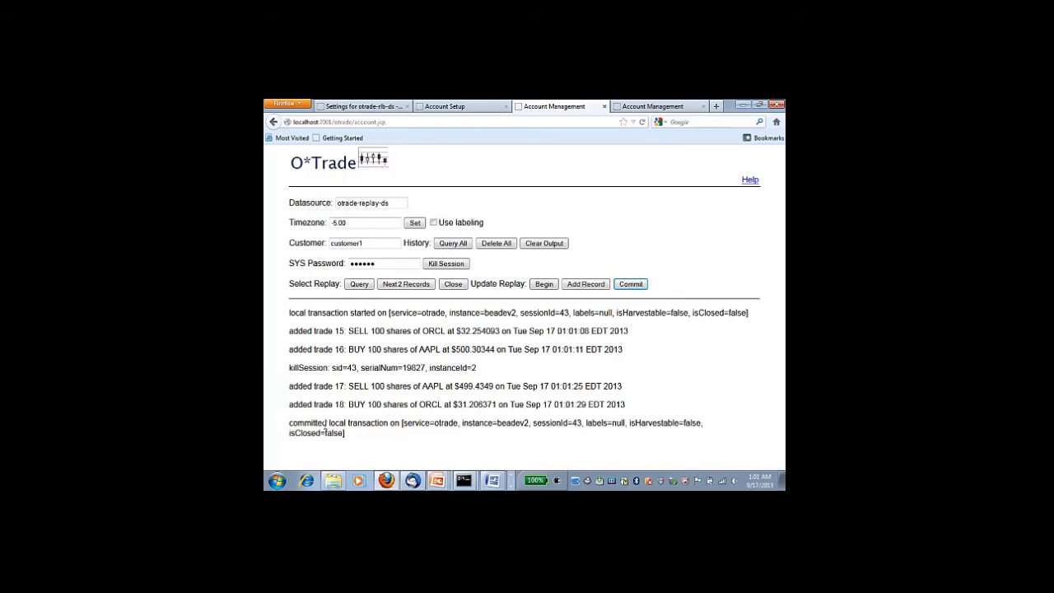
Query the full history and scroll to confirm all 18 trades, including 15–18
click(445, 245)
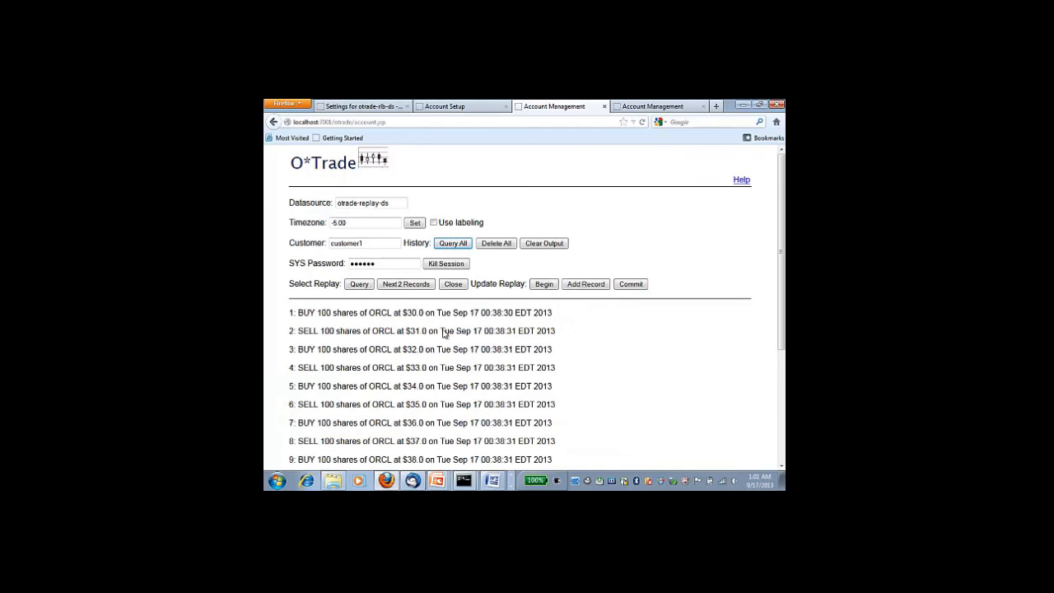
scroll(443, 363, down, 5)
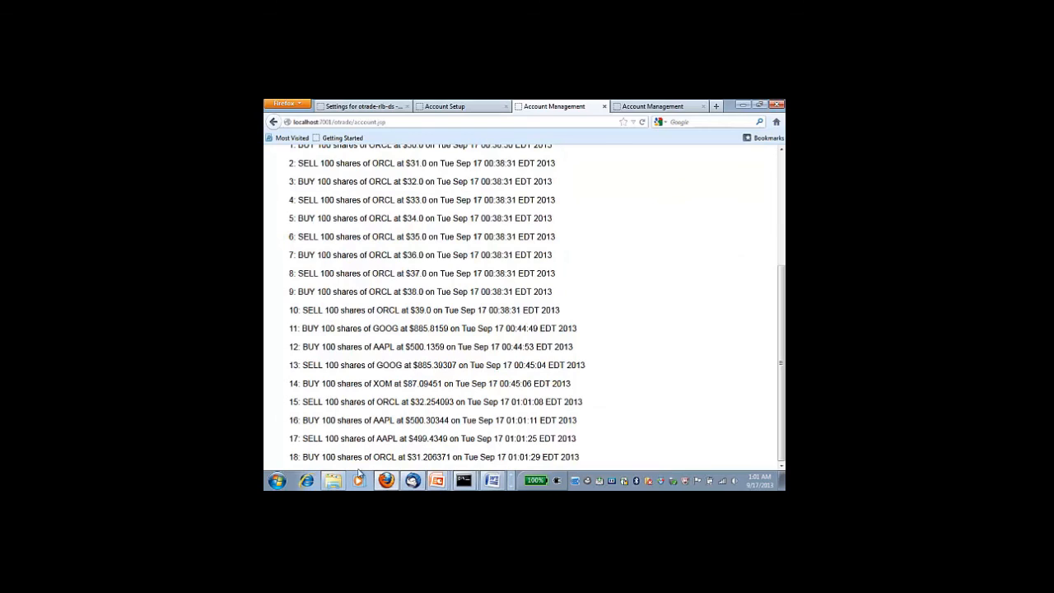